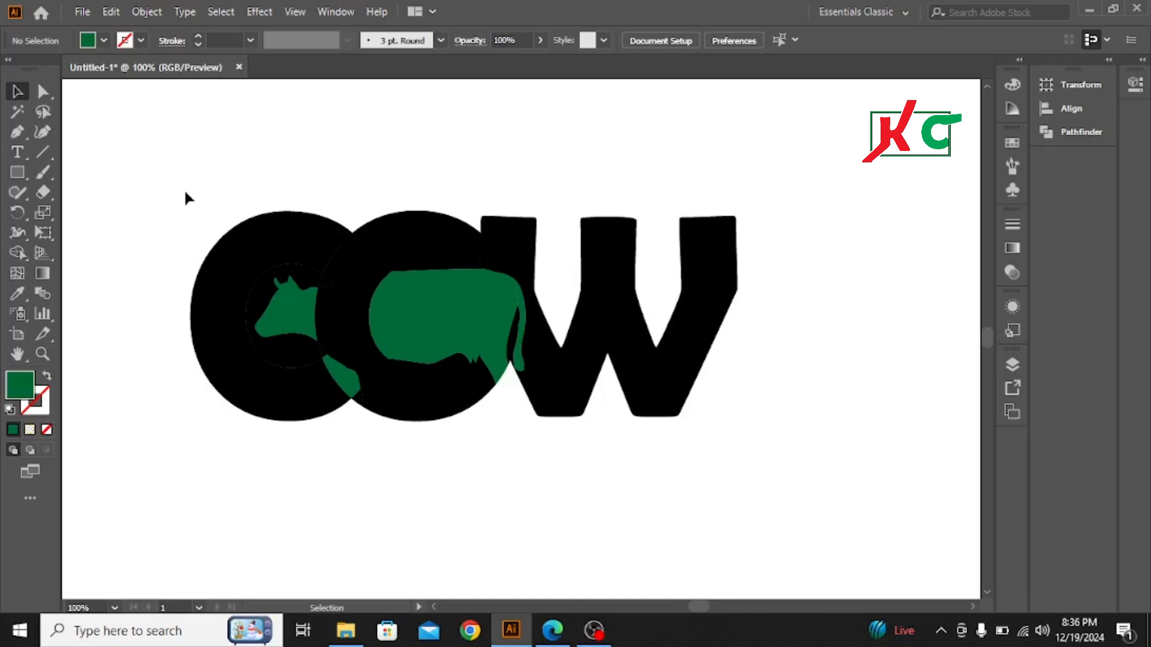
Step: Scale down the finished COW cow logo and park it in the artboard's upper-left corner as a reference
drag(174, 190, 736, 473)
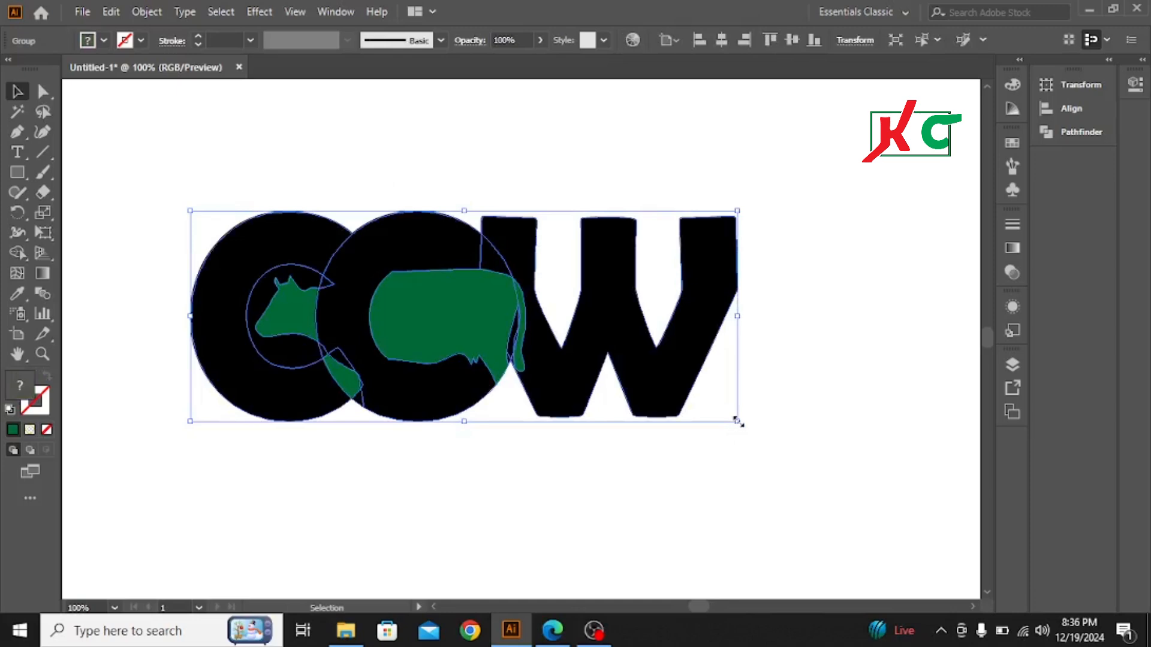
drag(738, 421, 530, 353)
drag(450, 304, 119, 105)
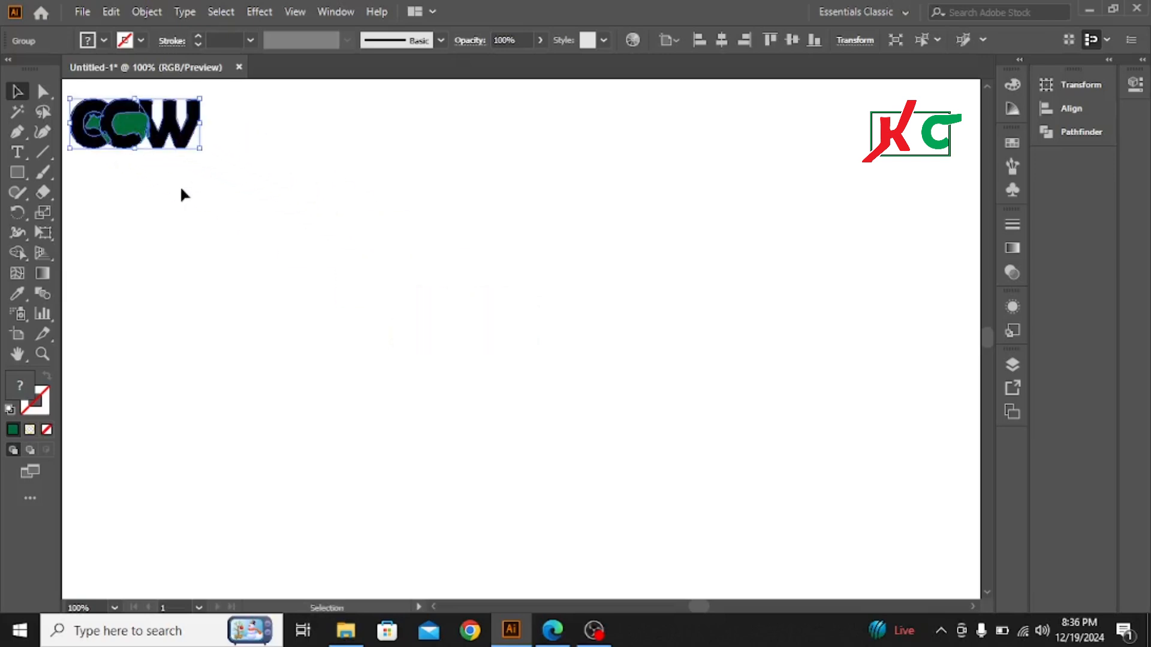
click(189, 208)
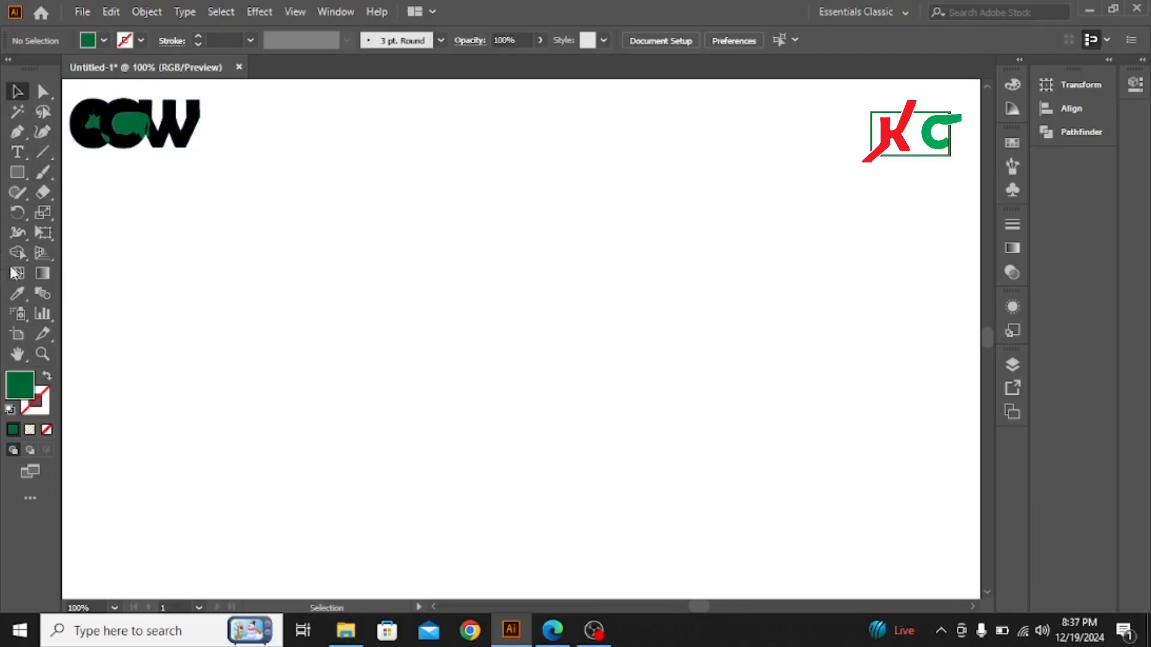
Step: Add the text "COW" in the middle of the artboard and enlarge it to about 110.5 pt
click(18, 152)
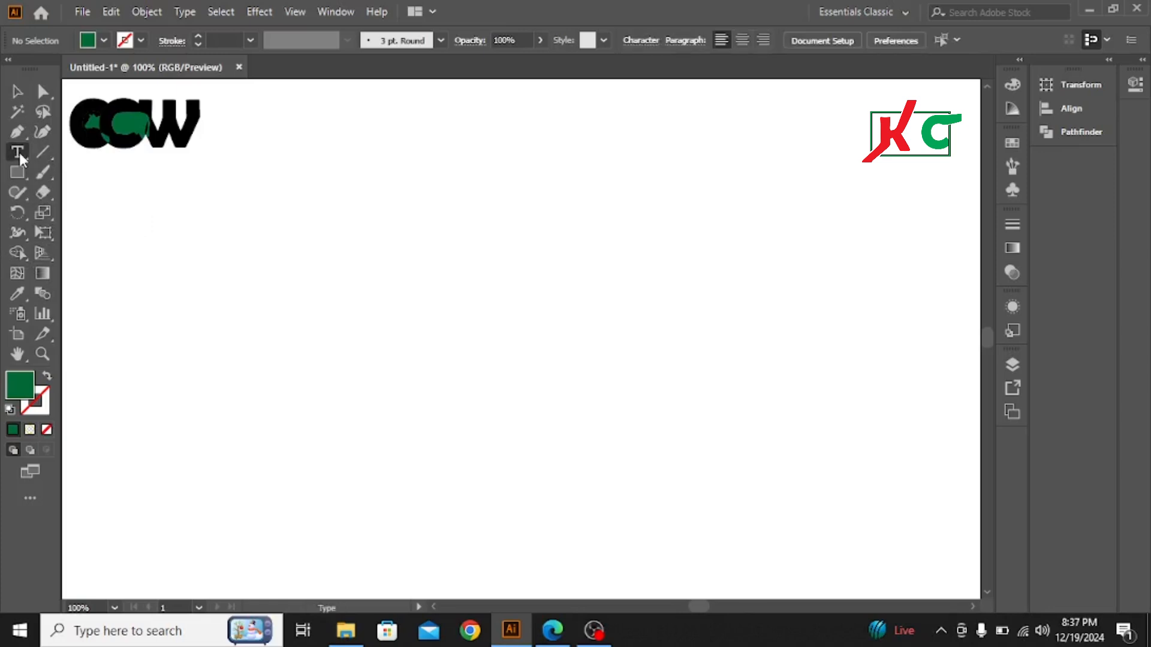
click(498, 327)
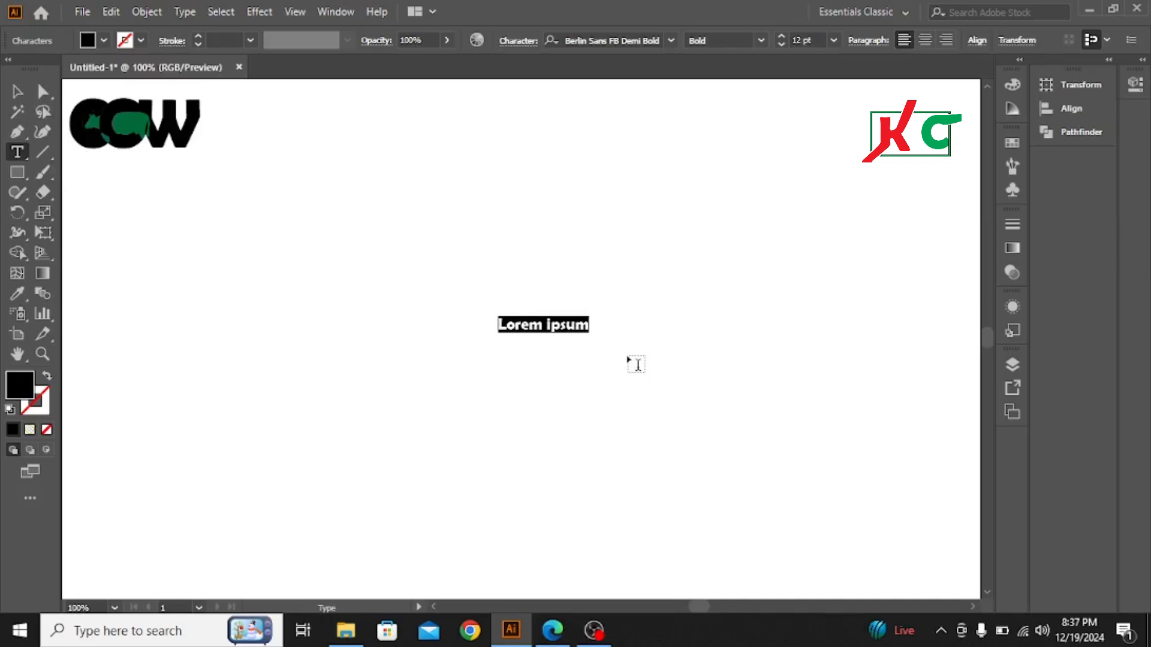
text(cow)
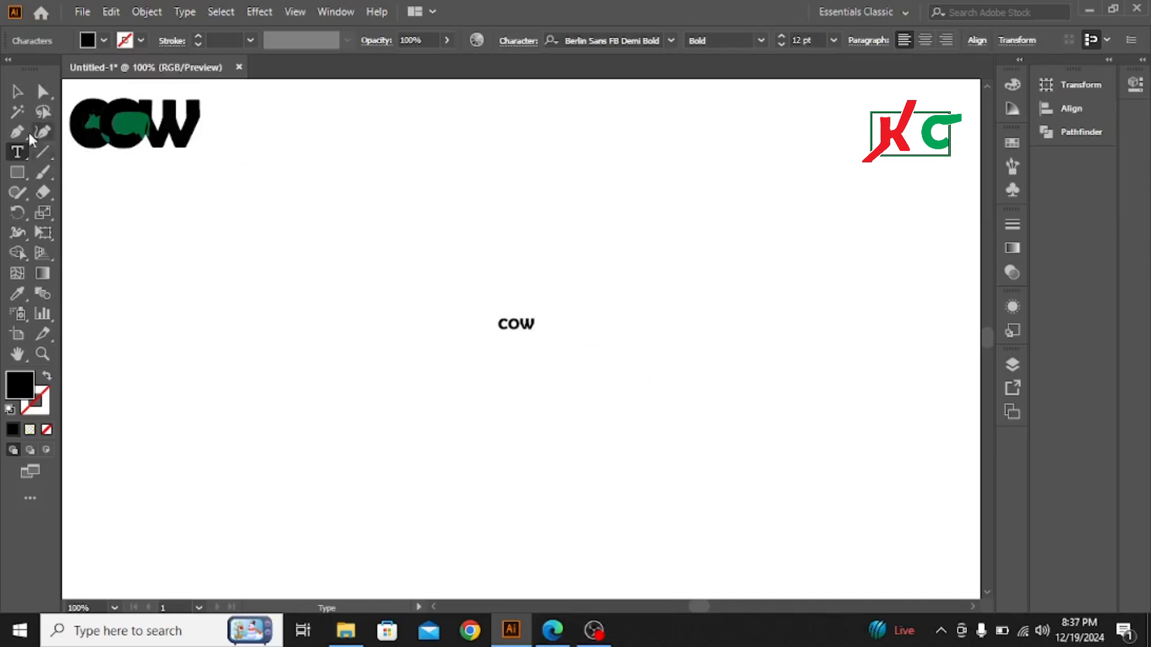
click(18, 92)
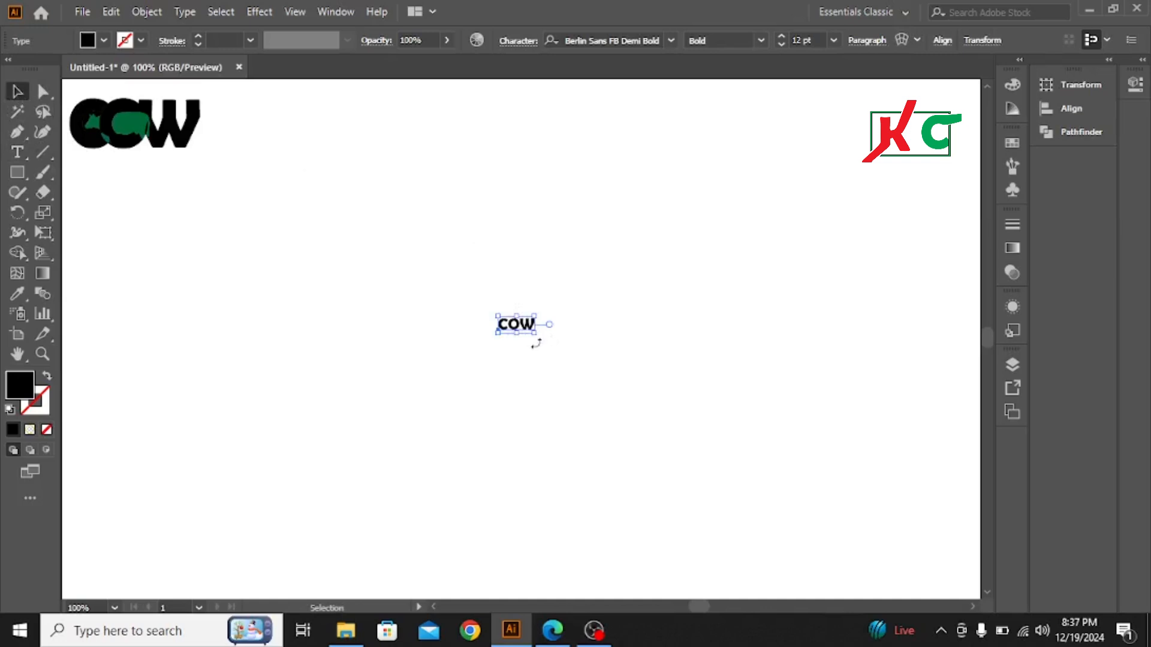
drag(535, 334, 685, 459)
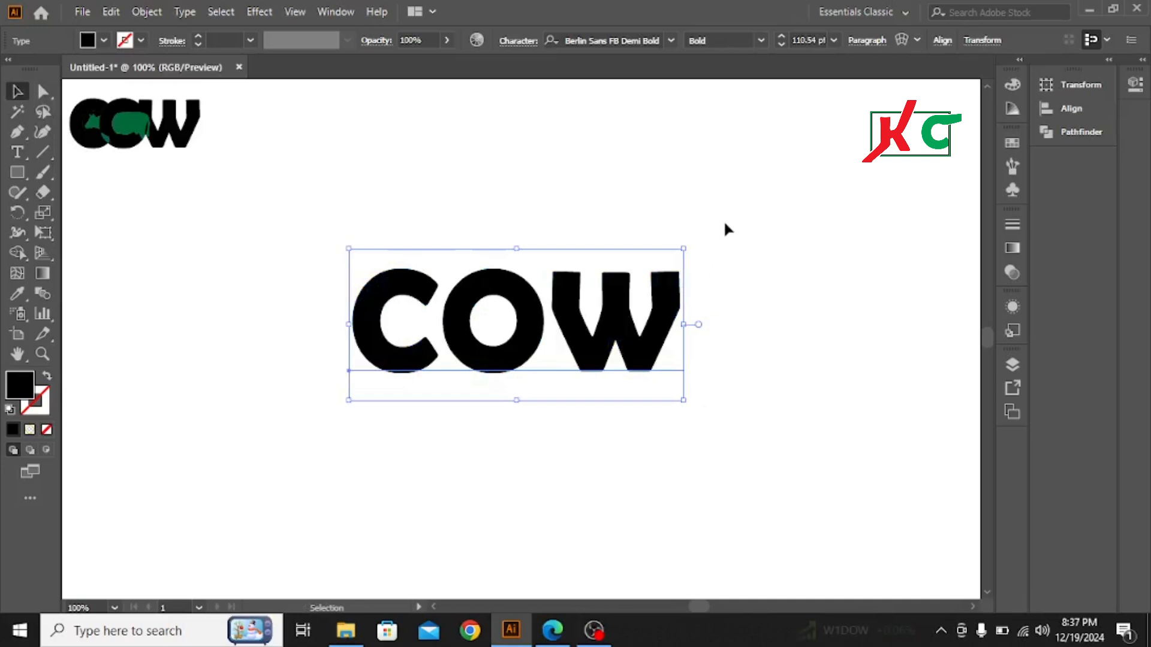
click(757, 236)
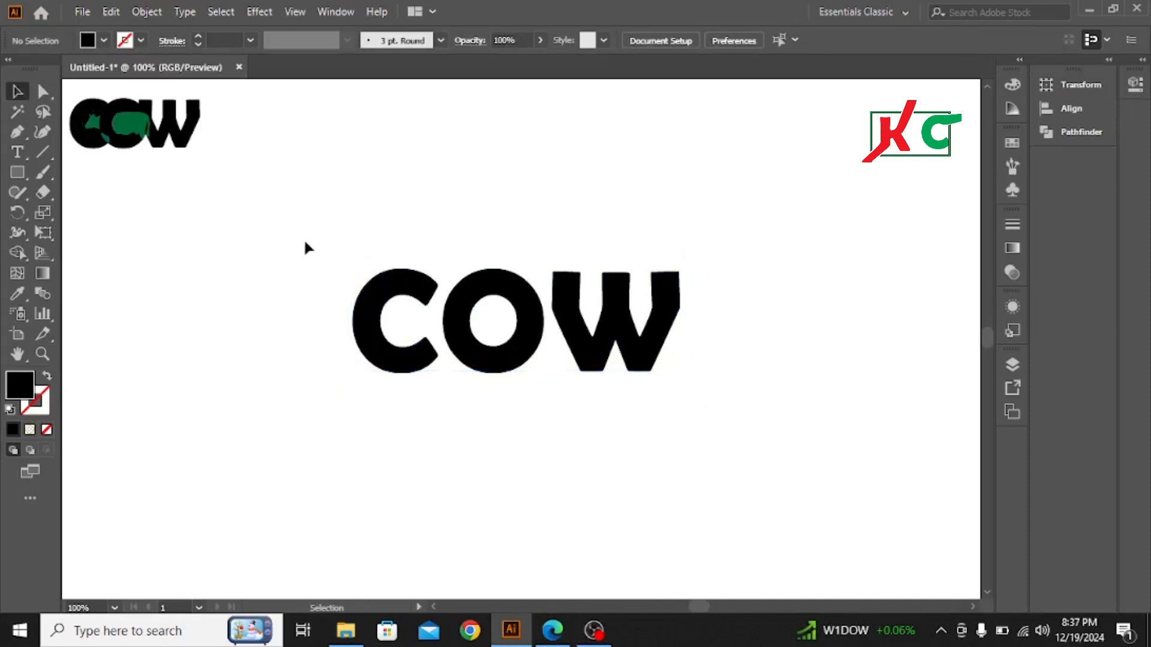
Step: Convert the large COW text to outlines and ungroup it into separate letters
drag(303, 240, 776, 450)
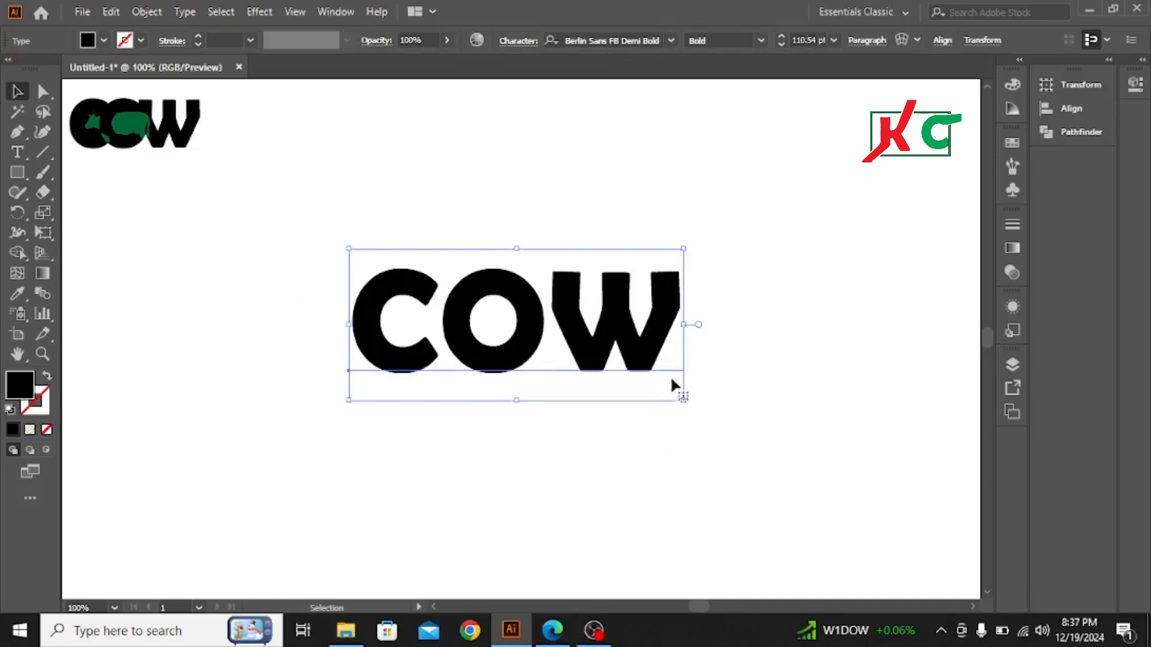
right_click(647, 350)
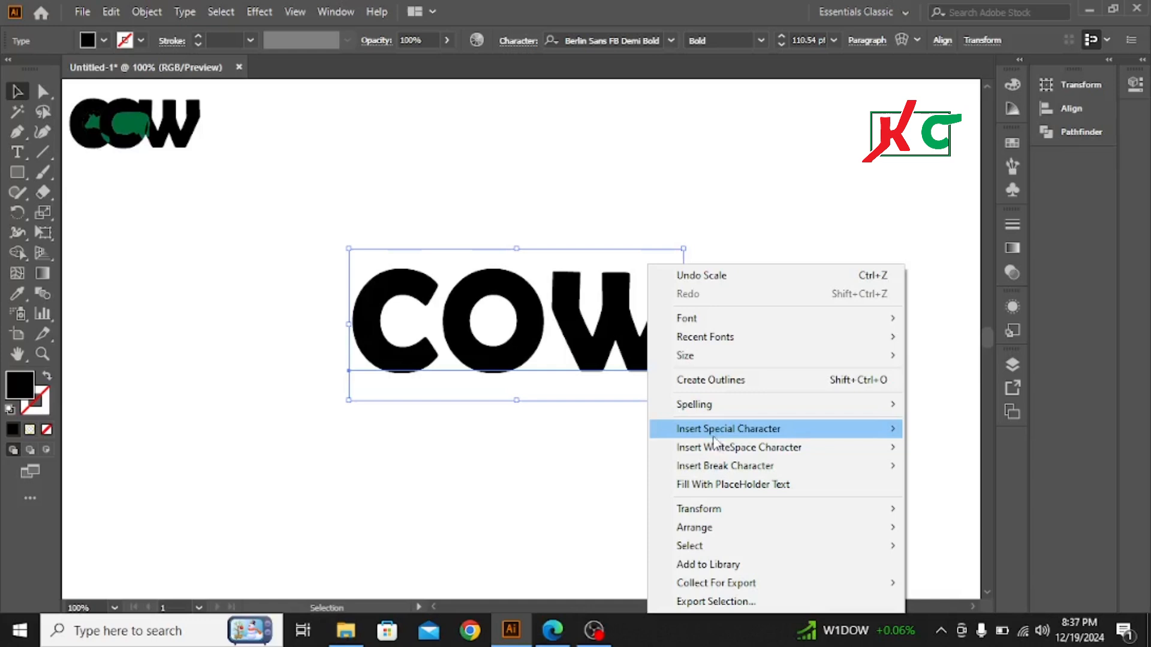
click(719, 380)
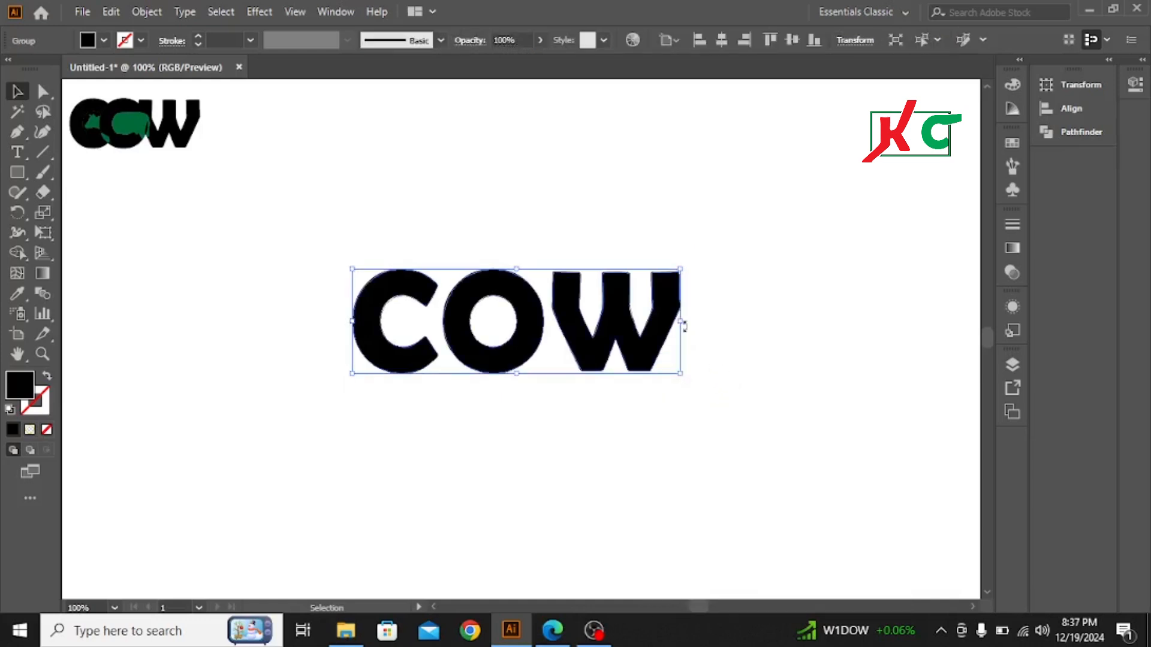
right_click(561, 327)
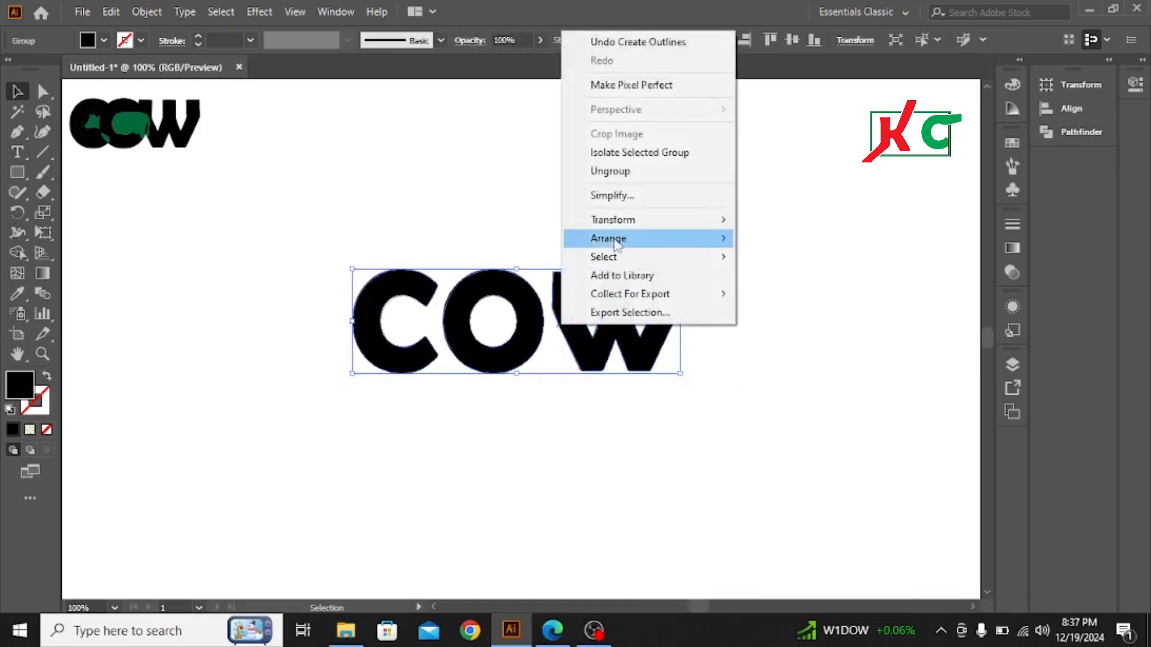
click(629, 171)
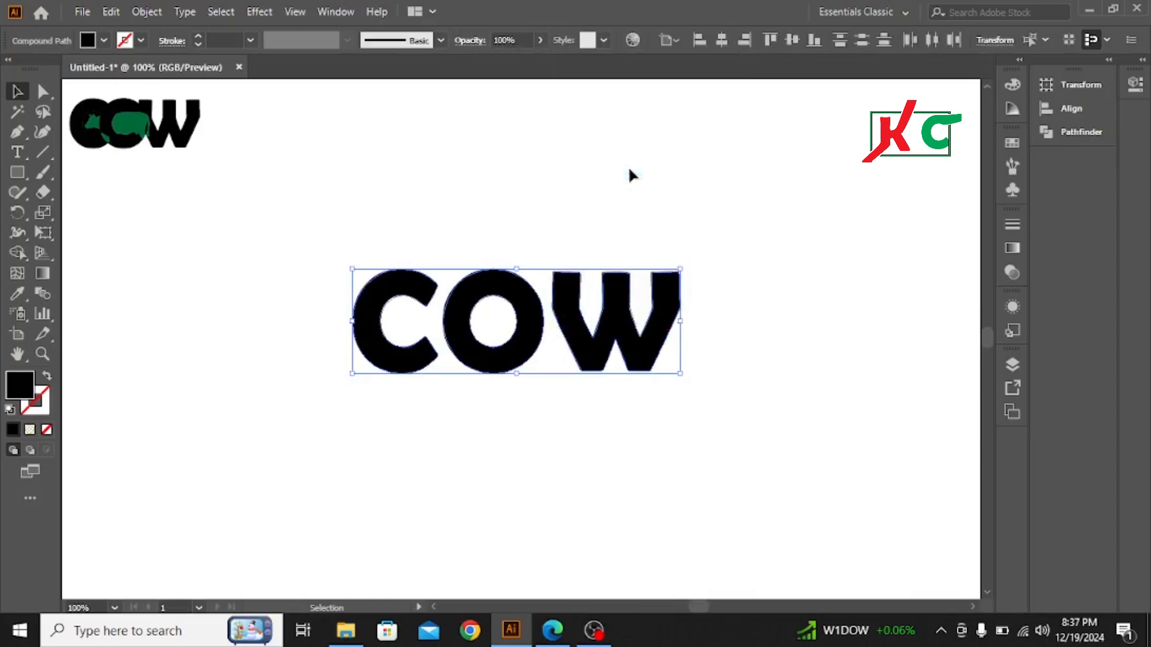
click(632, 205)
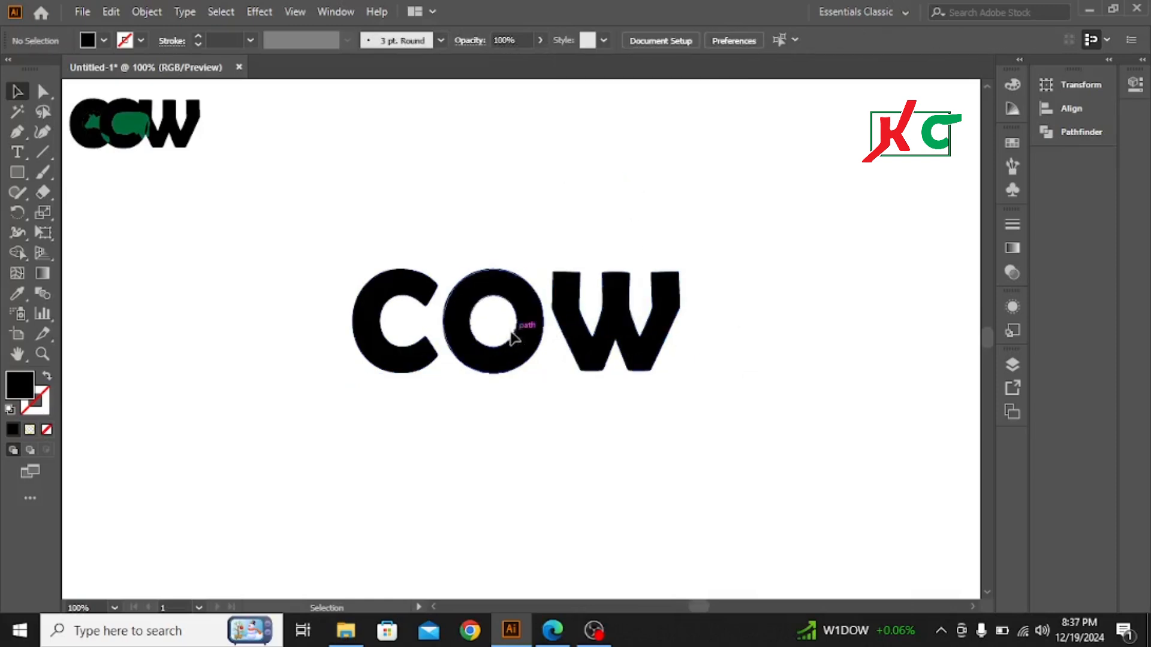
Step: Select all three outlined COW letters and scale them up together about their centre to roughly one and a half times the size
click(476, 298)
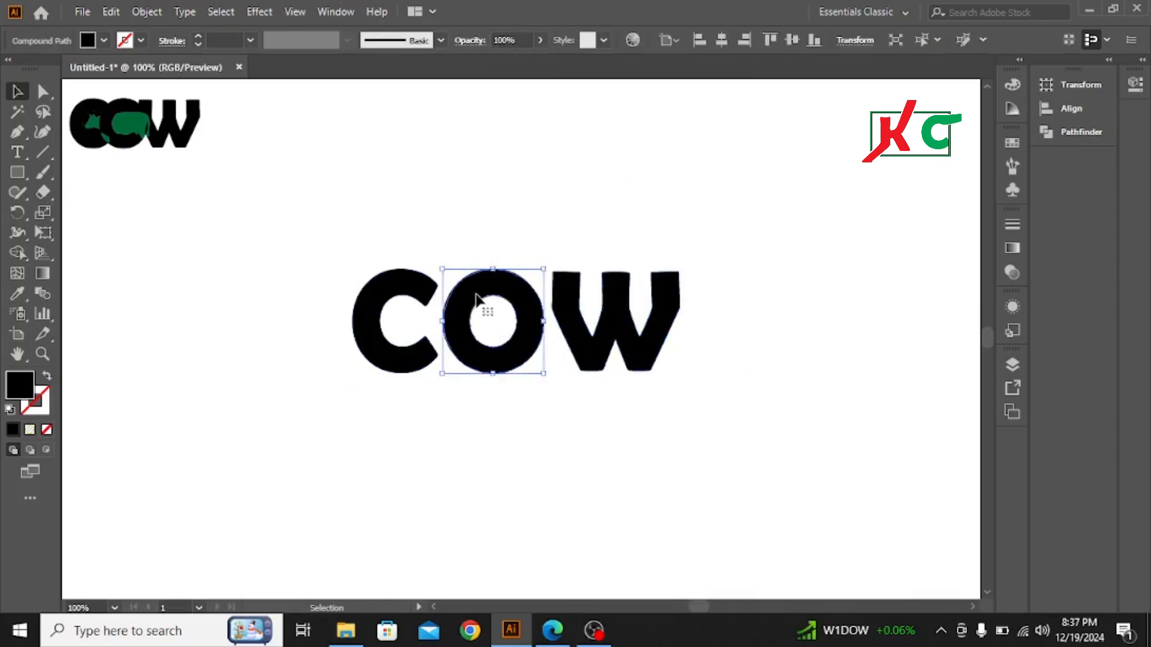
drag(350, 234, 692, 444)
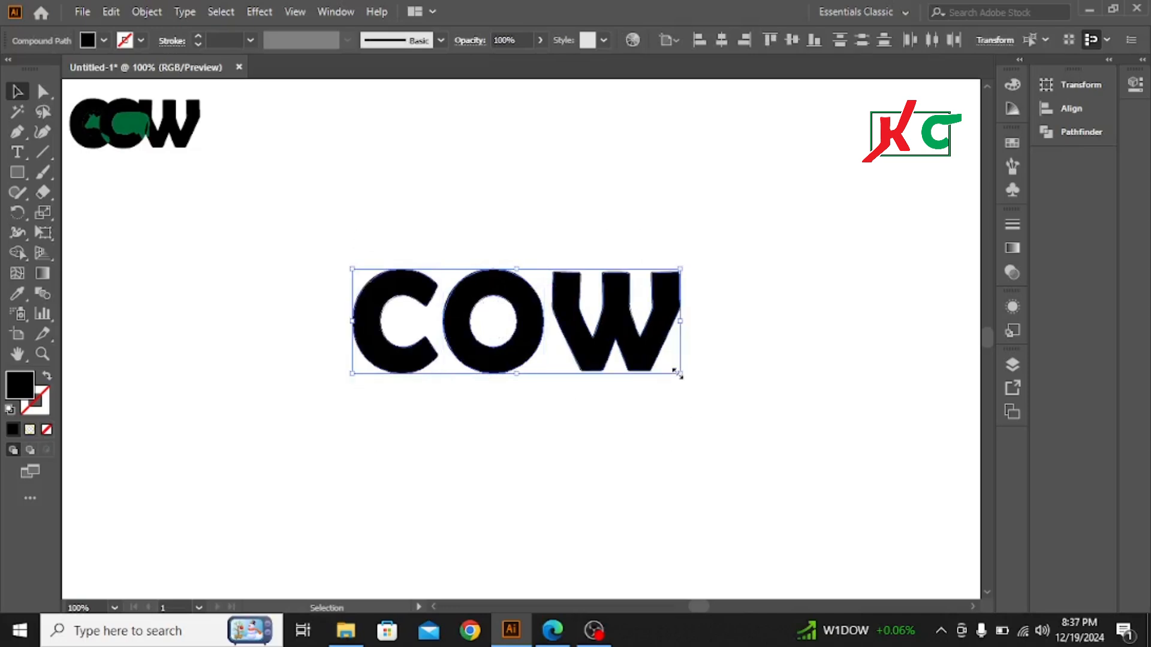
drag(679, 373, 764, 449)
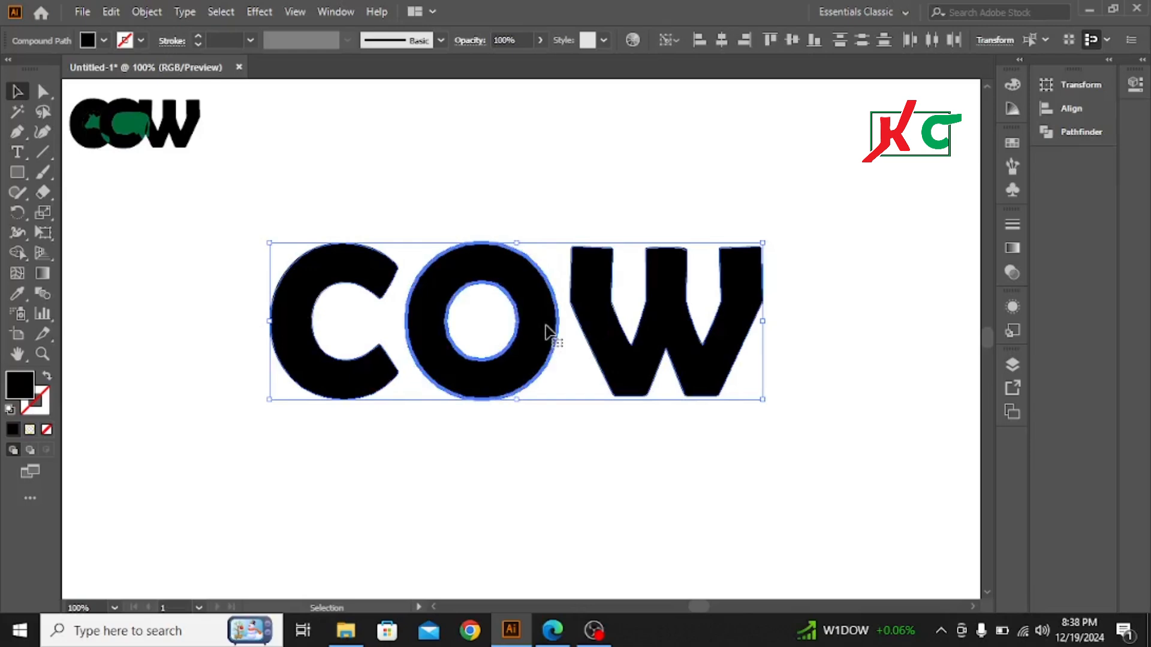
click(649, 134)
Step: Nudge the letter O toward the C until it overlaps the C's open ends
click(528, 299)
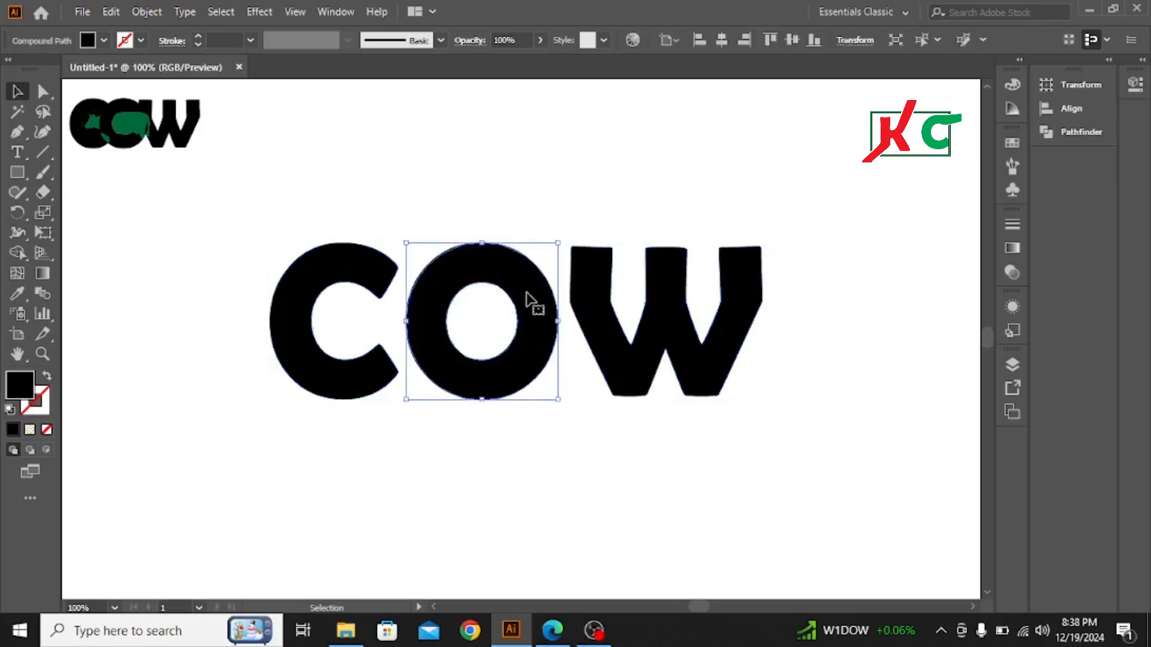
key(Left)
key(Left)
key(Left)
key(Left)
key(Left)
key(Left)
key(Left)
key(Left)
key(Left)
key(Left)
key(Left)
key(Left)
key(Left)
key(Left)
key(Left)
key(Left)
key(Left)
key(Left)
key(Left)
key(Left)
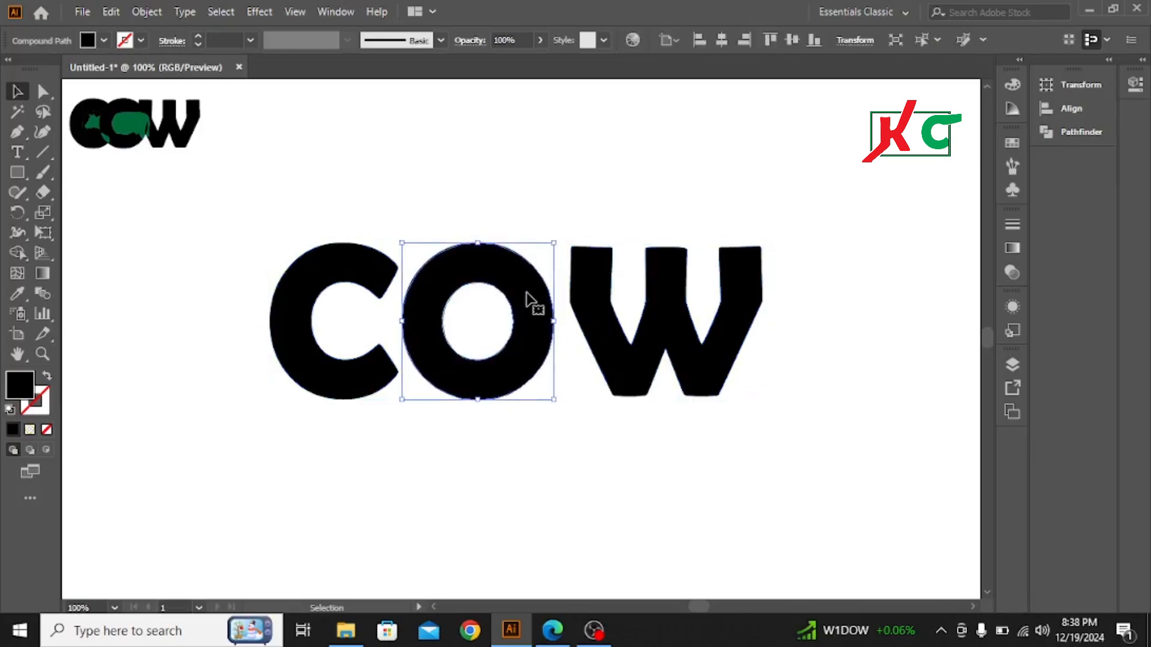
key(Left)
key(Left)
key(Left)
key(Left)
key(Left)
key(Left)
key(Left)
key(Left)
key(Left)
key(Left)
key(Left)
key(Left)
key(Left)
key(Left)
key(Left)
key(Left)
key(Left)
key(Left)
key(Left)
key(Left)
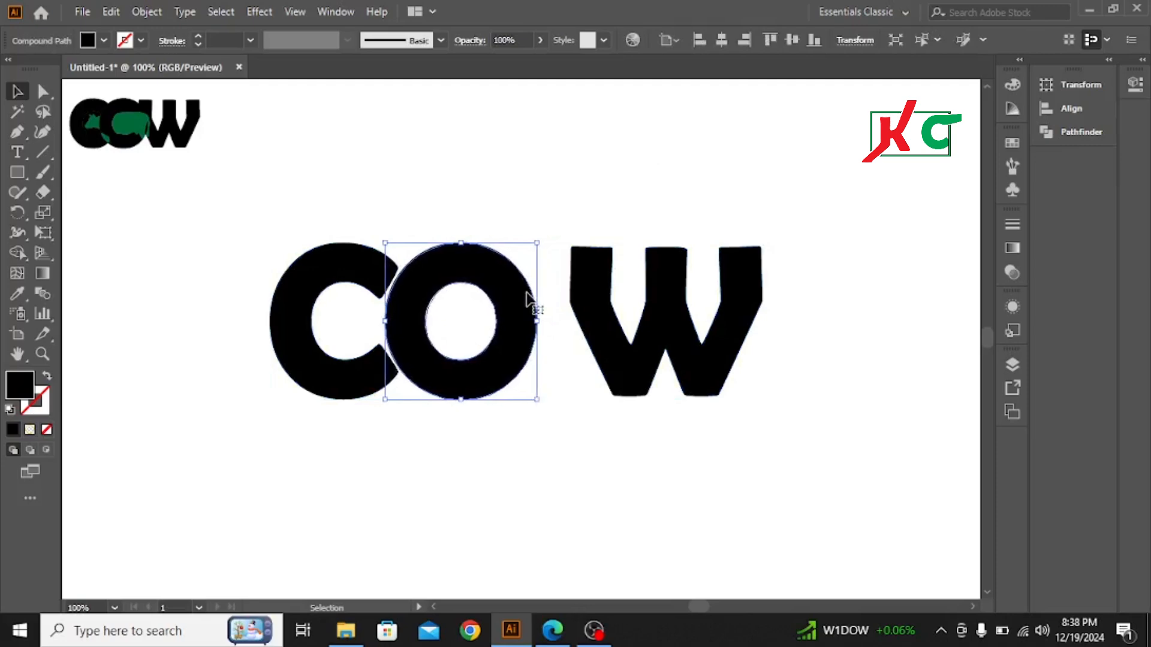
key(Left)
key(Left)
key(Left)
key(Left)
key(Left)
key(Left)
key(Left)
key(Left)
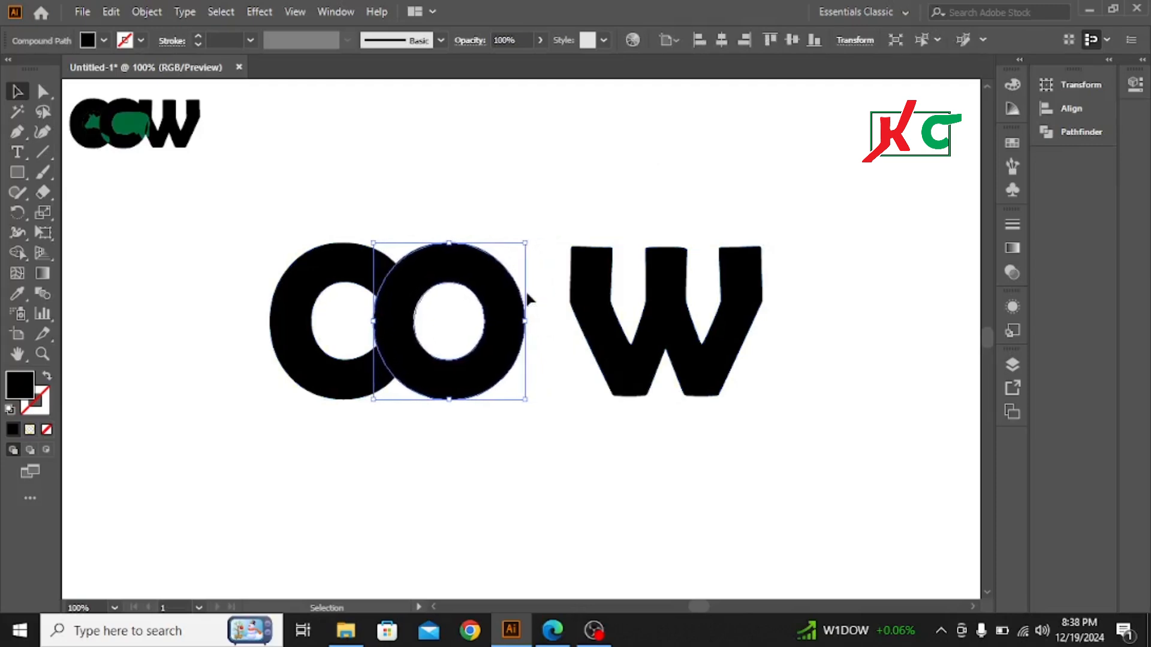
Step: Nudge the letter W toward the O until its first stroke overlaps the O's outer edge without covering the O's opening
click(665, 326)
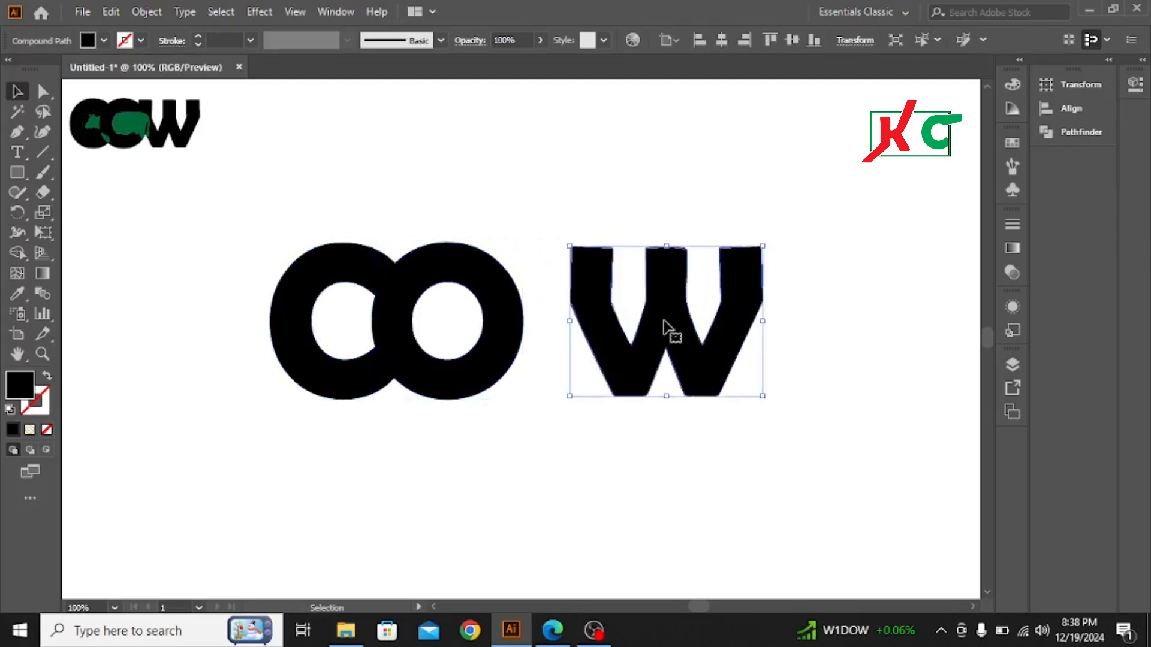
key(Left)
key(Left)
key(Left)
key(Left)
key(Left)
key(Left)
key(Left)
key(Left)
key(Left)
key(Left)
key(Left)
key(Left)
key(Left)
key(Left)
key(Left)
key(Left)
key(Left)
key(Left)
key(Left)
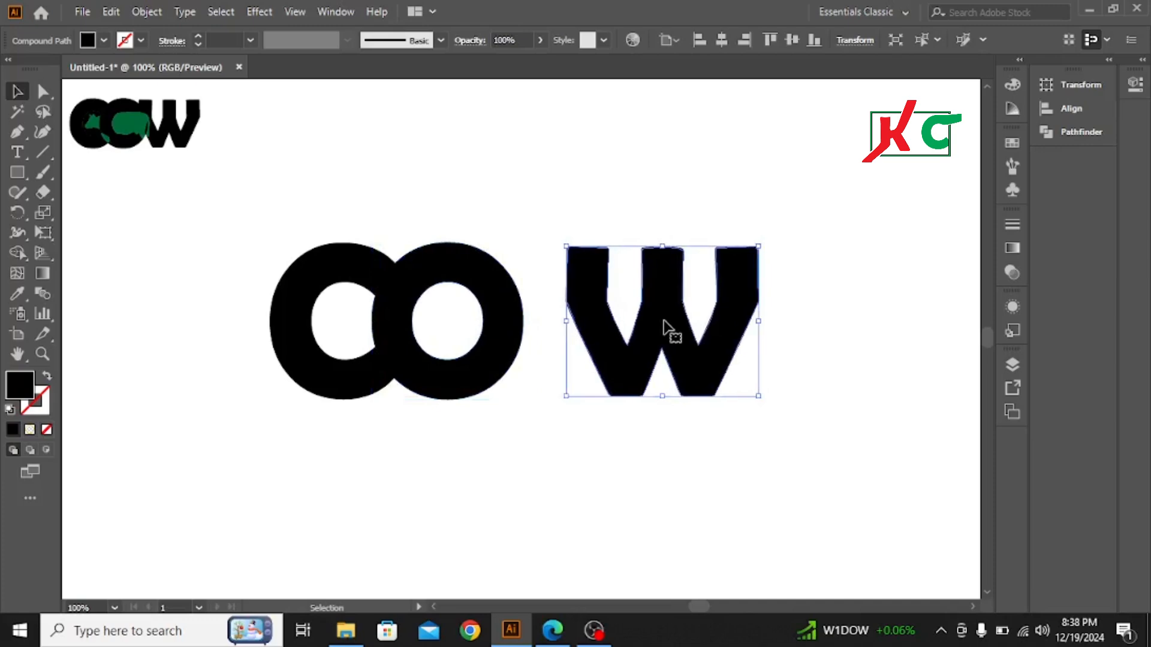
key(Left)
key(Left)
key(Left)
key(Left)
key(Left)
key(Left)
key(Left)
key(Left)
key(Left)
key(Left)
key(Left)
key(Left)
key(Left)
key(Left)
key(Left)
key(Left)
key(Left)
key(Left)
key(Left)
key(Left)
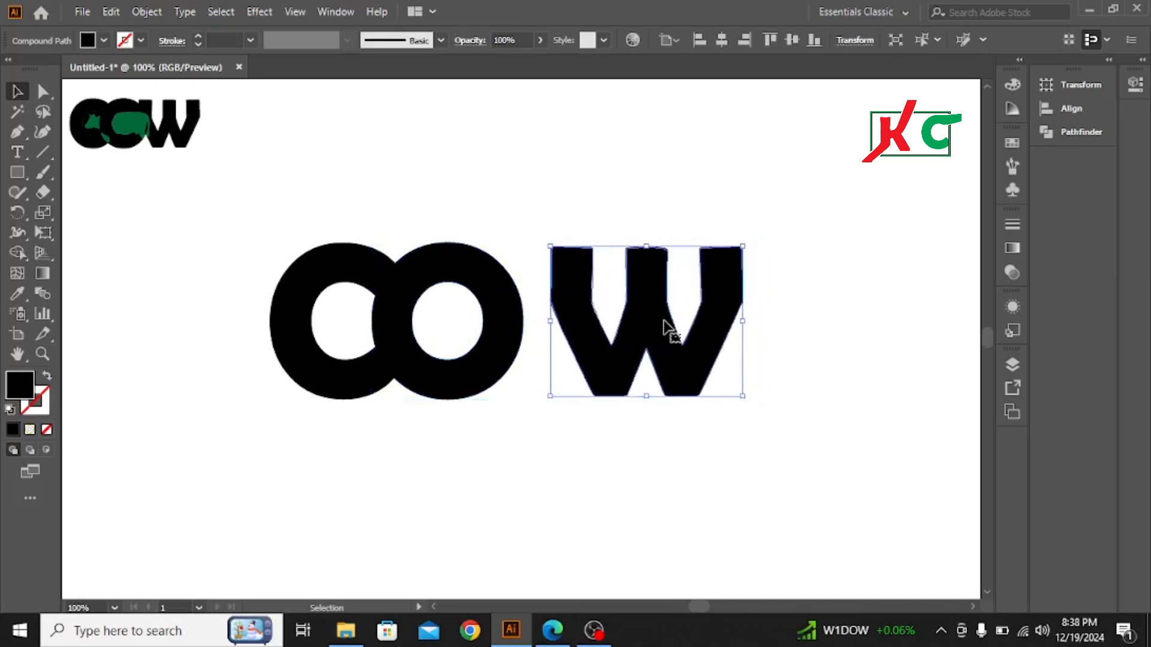
key(Left)
key(Left)
key(Left)
key(Left)
key(Left)
key(Left)
key(Left)
key(Left)
key(Left)
key(Left)
key(Left)
key(Left)
key(Left)
key(Left)
key(Left)
key(Left)
key(Left)
key(Left)
key(Left)
key(Left)
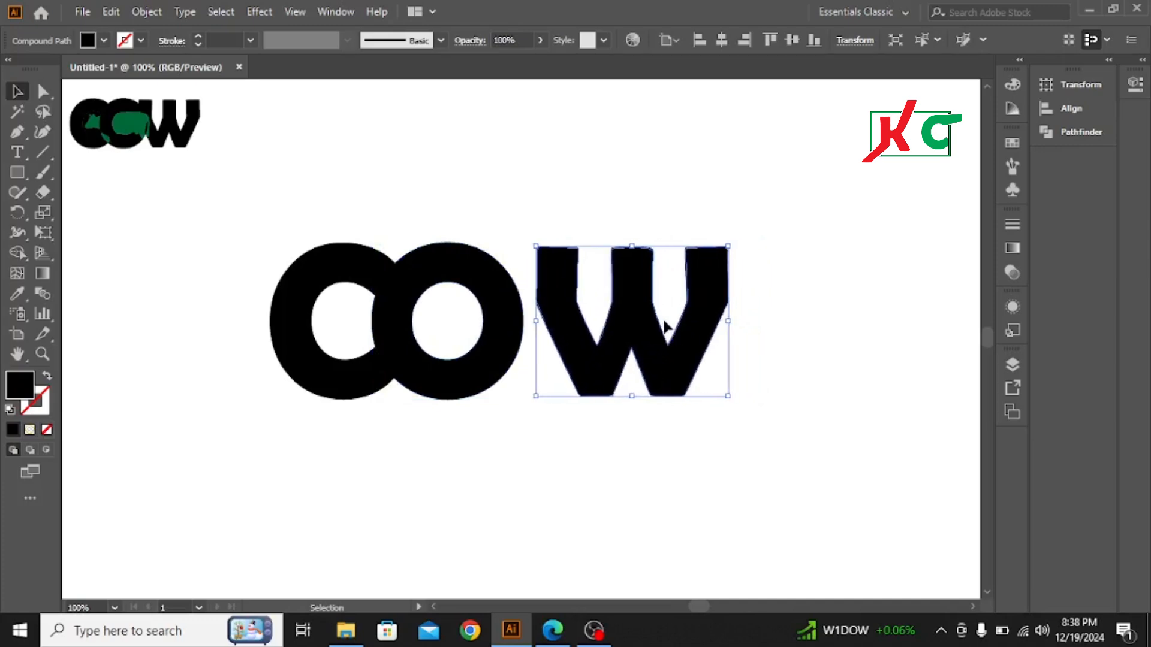
key(Left)
key(Left)
key(Left)
key(Left)
key(Left)
key(Left)
key(Left)
key(Left)
key(Left)
key(Left)
key(Left)
key(Left)
key(Left)
key(Left)
key(Left)
key(Left)
key(Left)
key(Left)
key(Left)
key(Left)
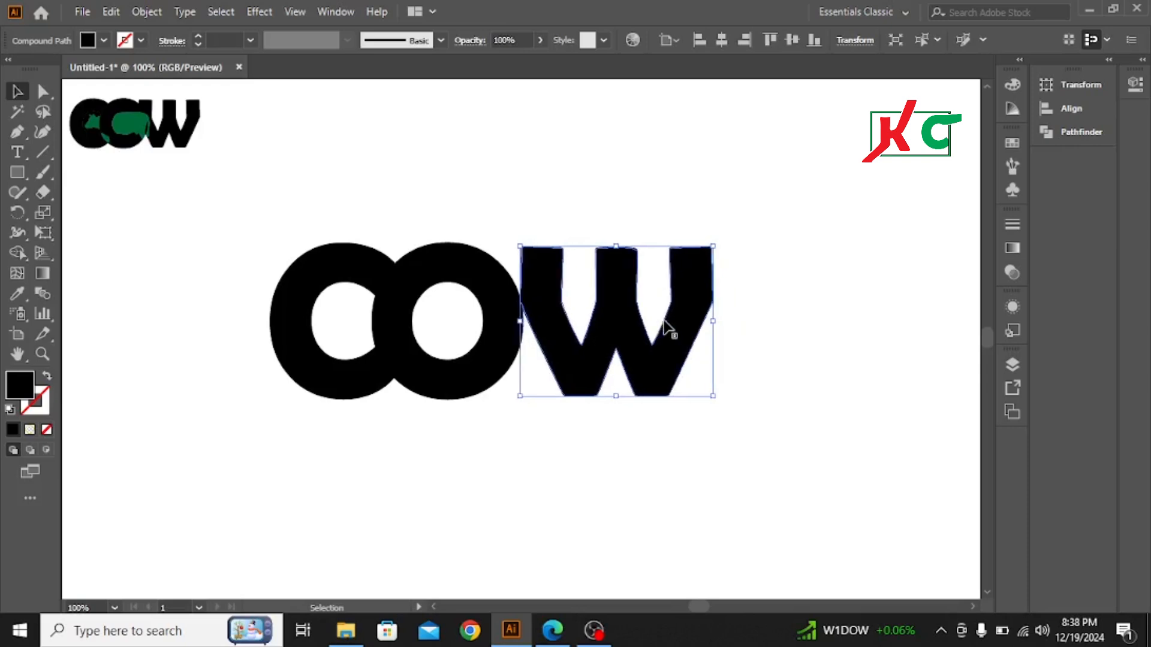
key(Left)
key(Left)
key(Left)
key(Left)
key(Left)
key(Left)
key(Left)
key(Left)
key(Left)
key(Left)
key(Left)
key(Left)
key(Left)
key(Left)
key(Left)
key(Left)
key(Left)
key(Left)
key(Left)
key(Left)
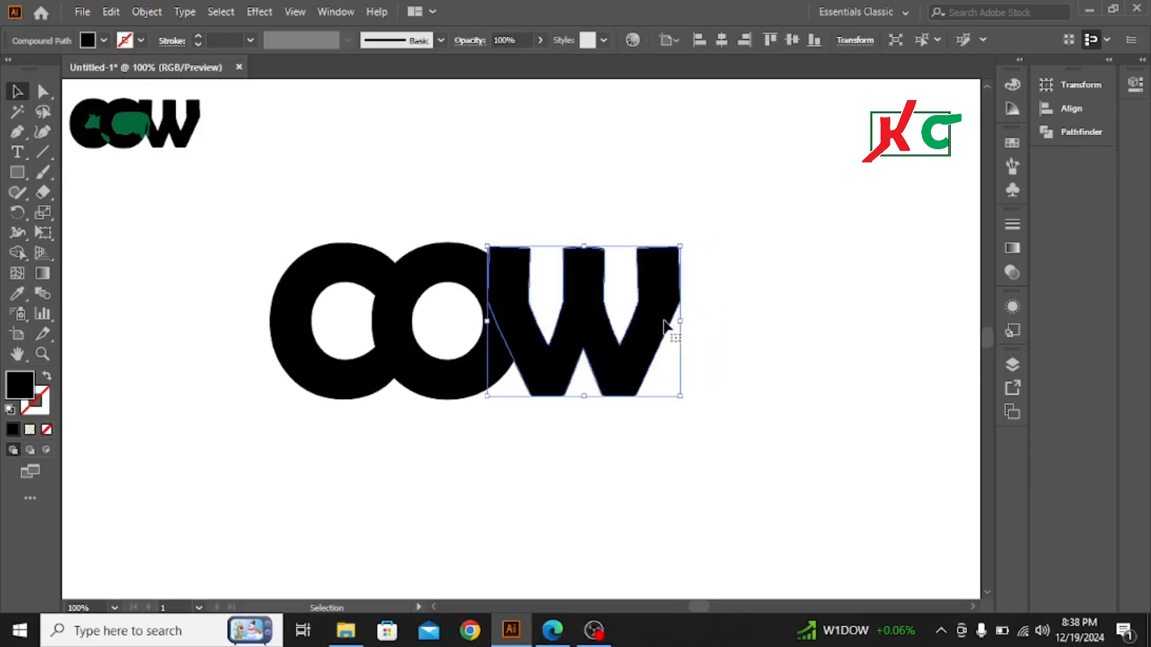
key(Right)
key(Right)
key(Right)
key(Right)
key(Right)
key(Right)
key(Right)
key(Right)
key(Right)
key(Right)
key(Right)
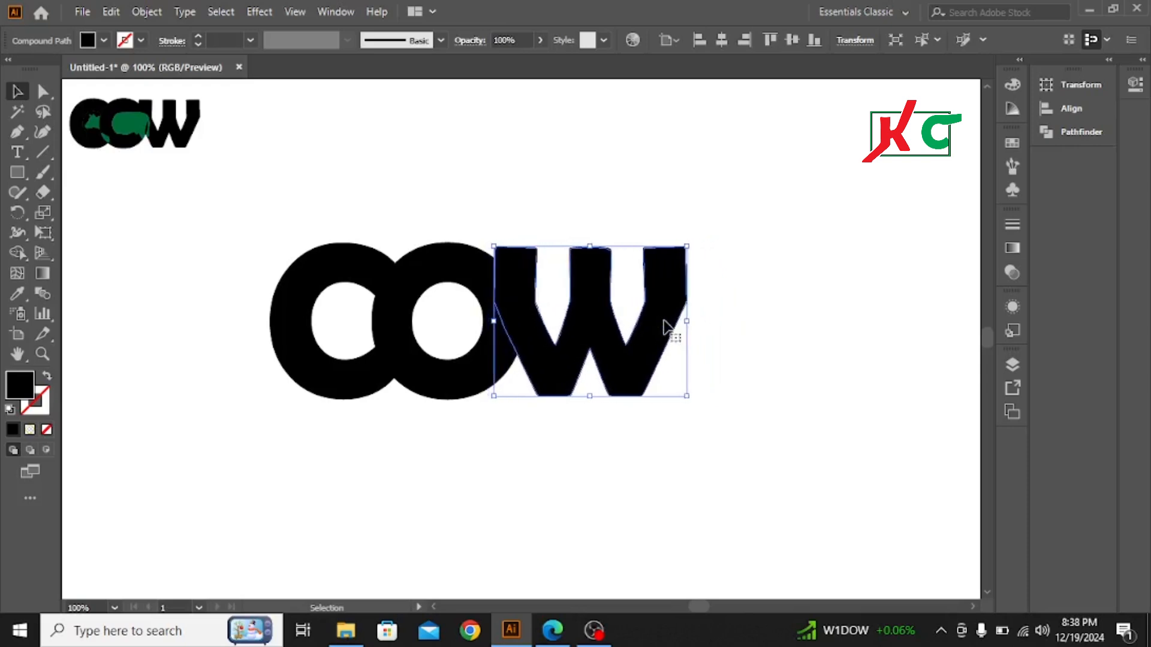
key(Right)
key(Right)
key(Right)
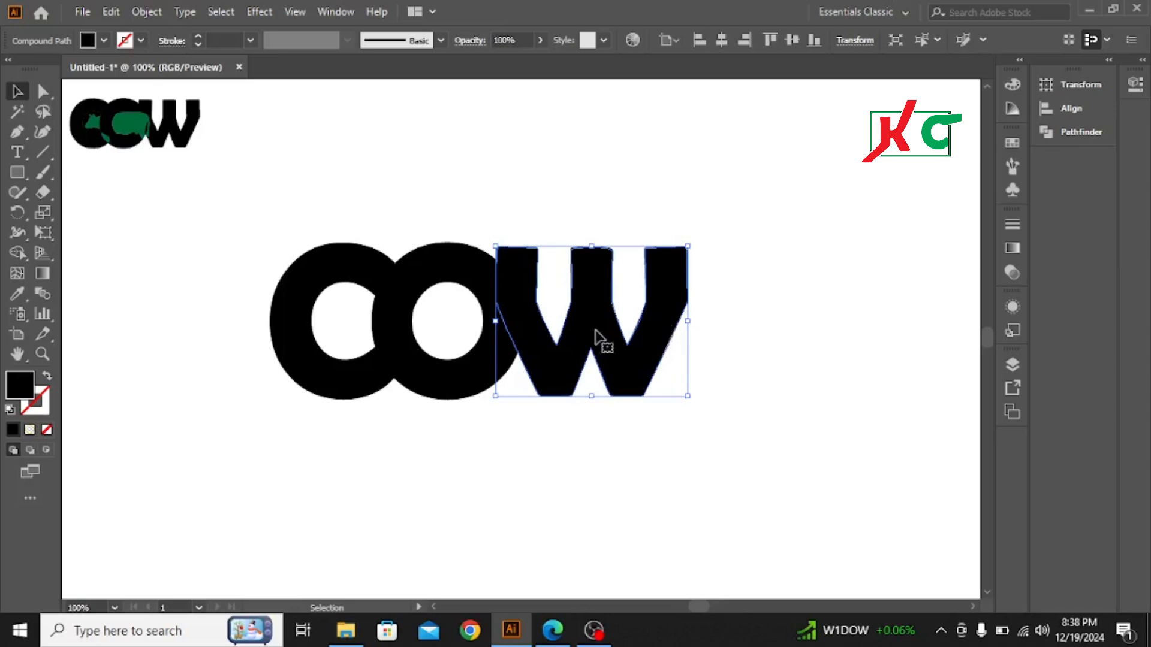
click(336, 211)
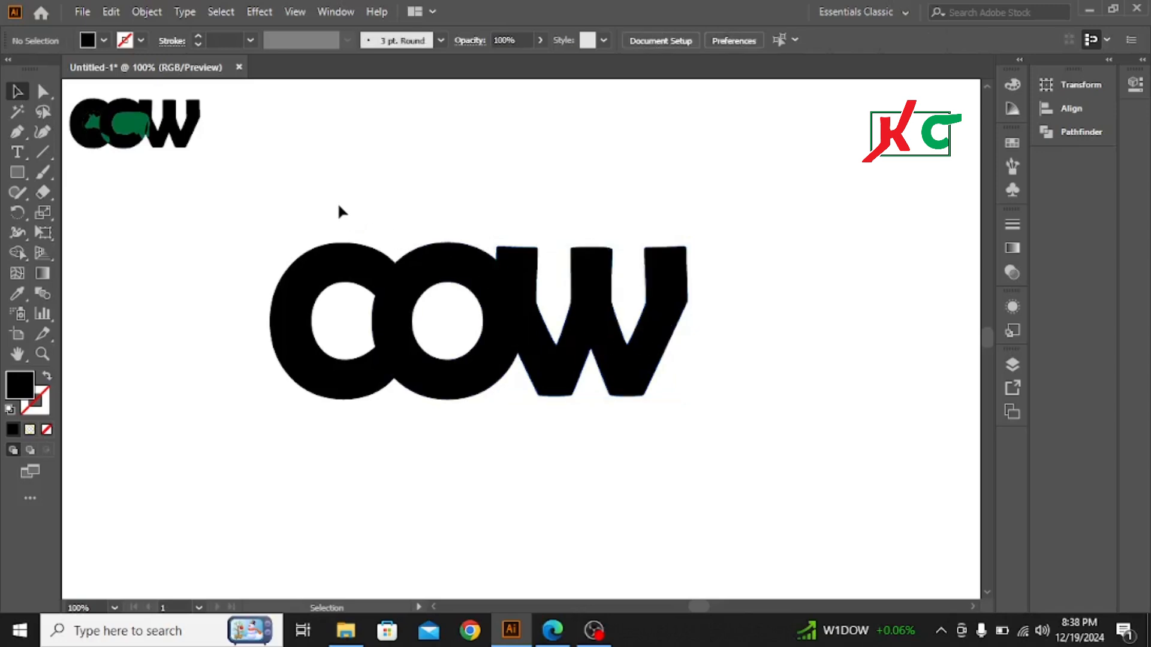
Step: Switch to the Edge browser and copy the solid black cow side-profile silhouette captioned "The best free Cattle vector images"
click(551, 632)
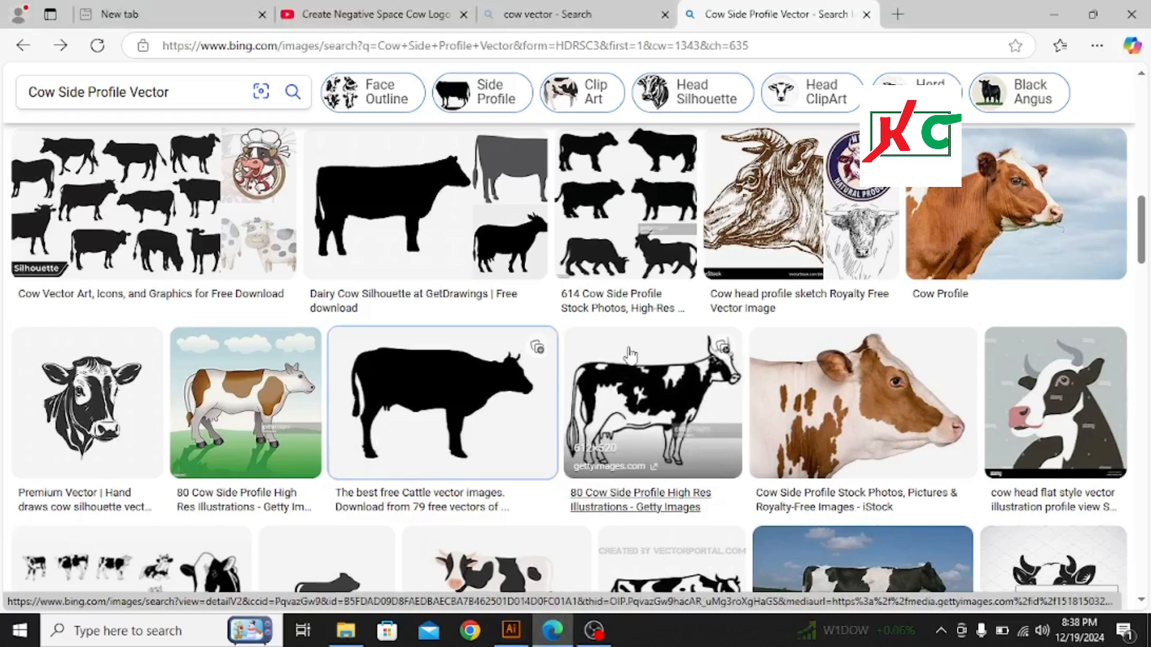
right_click(430, 390)
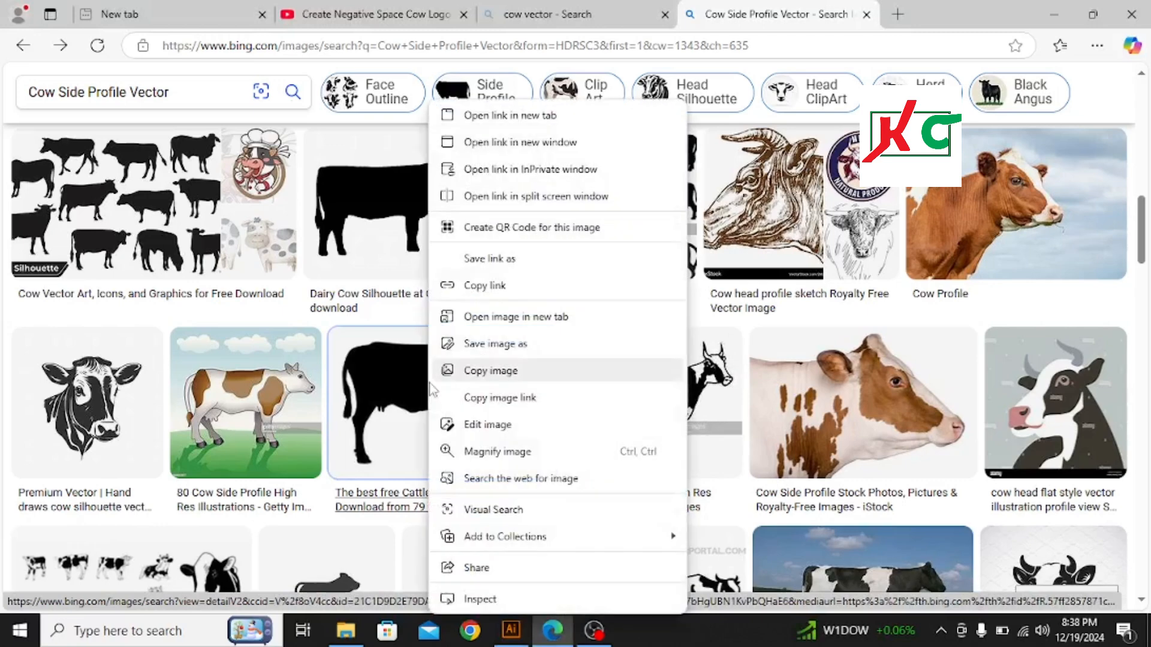
click(491, 378)
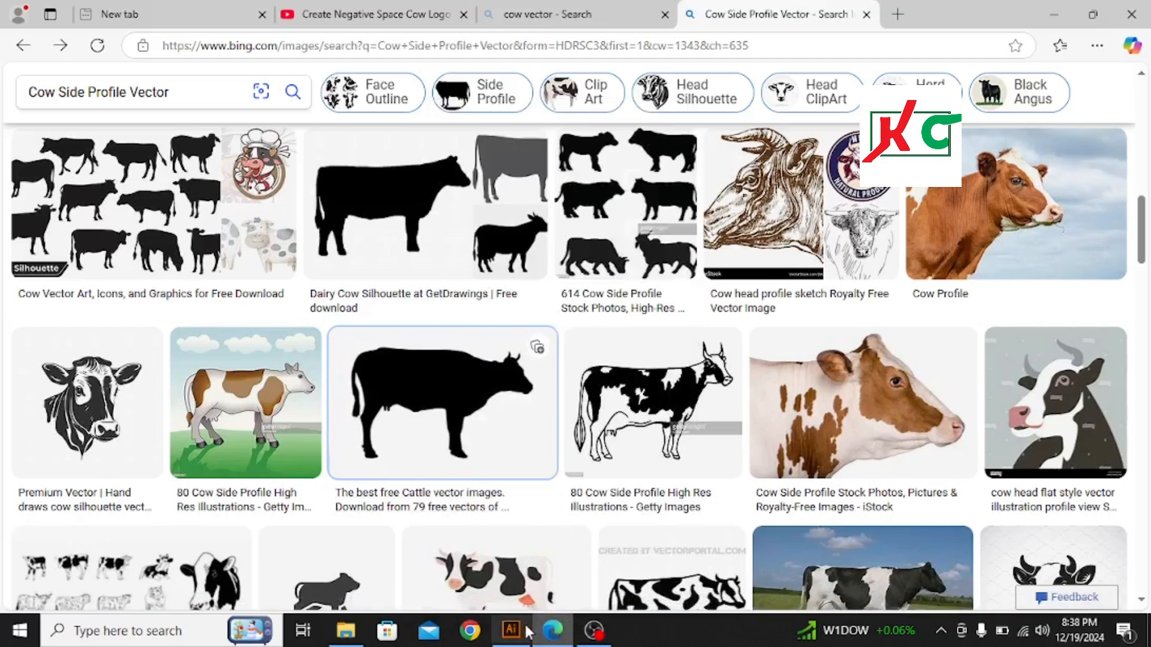
mouse_move(514, 636)
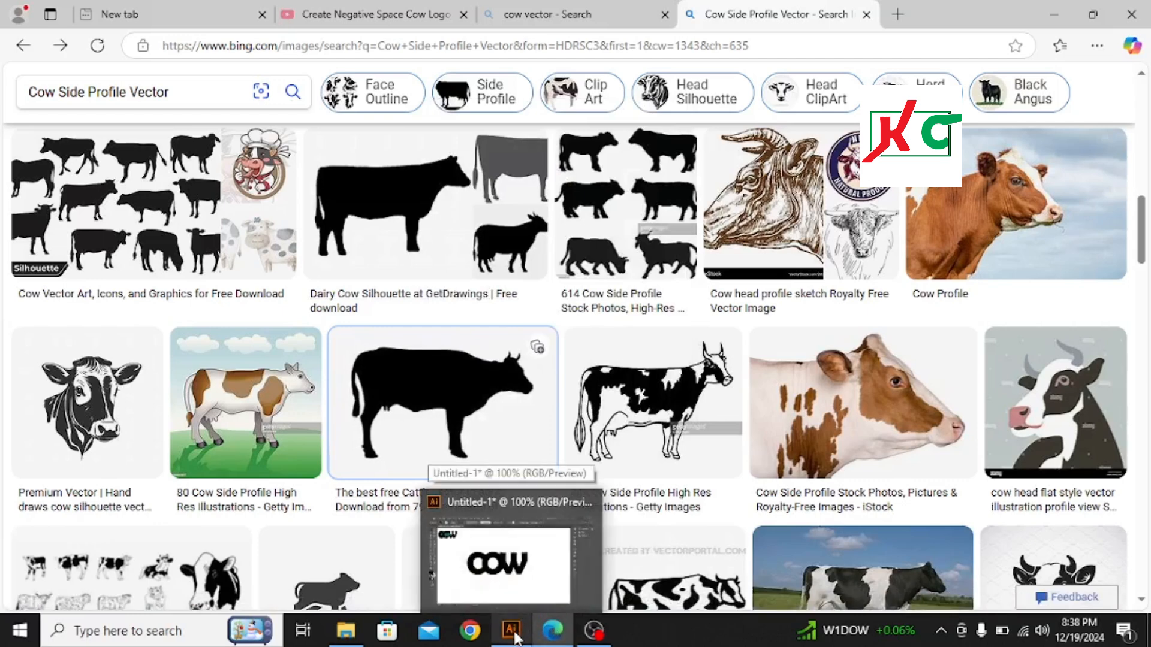
Step: Switch to Illustrator, paste the copied cow silhouette image and move it to the right so it covers the W
click(502, 508)
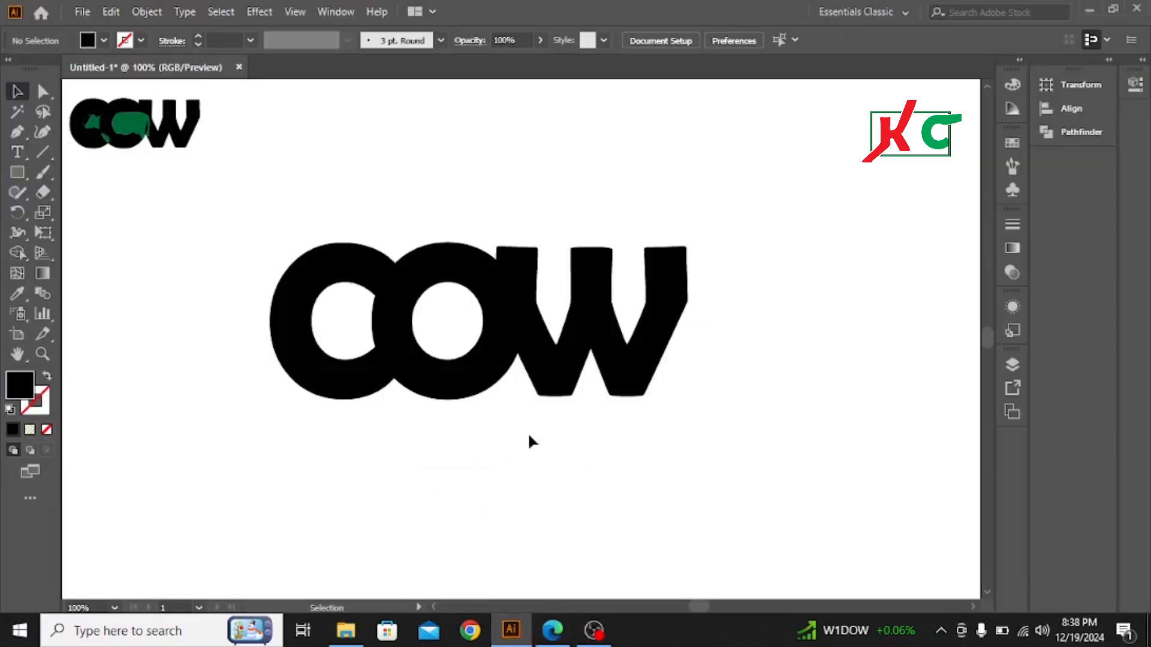
key(a)
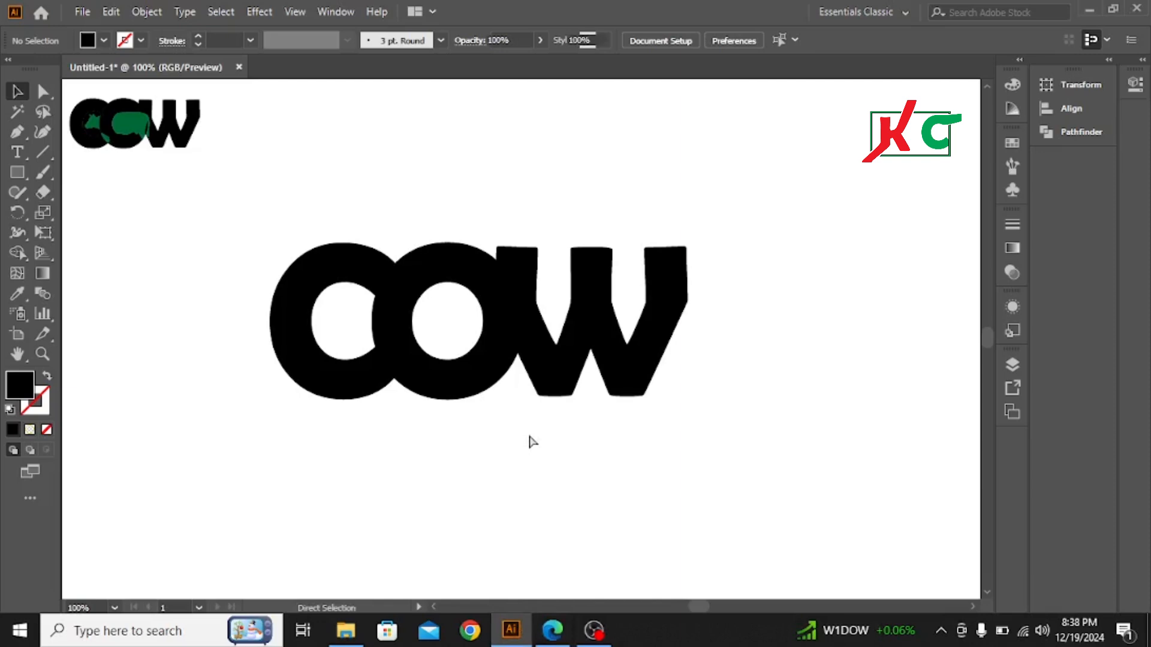
key(v)
key(ctrl+v)
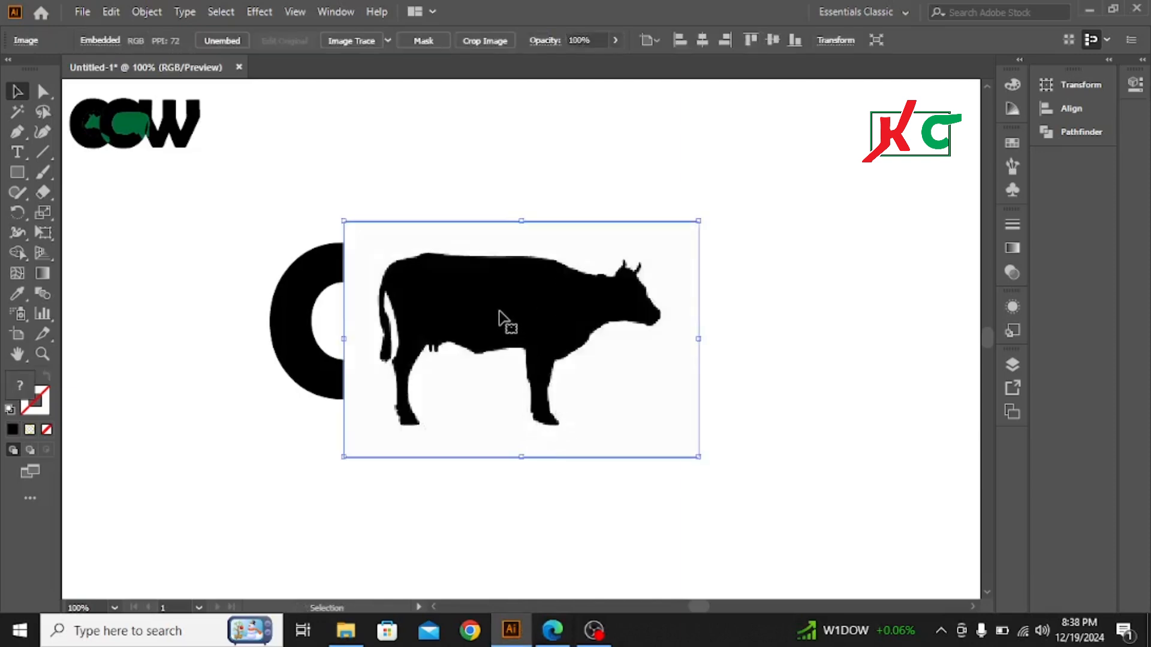
drag(506, 321, 748, 275)
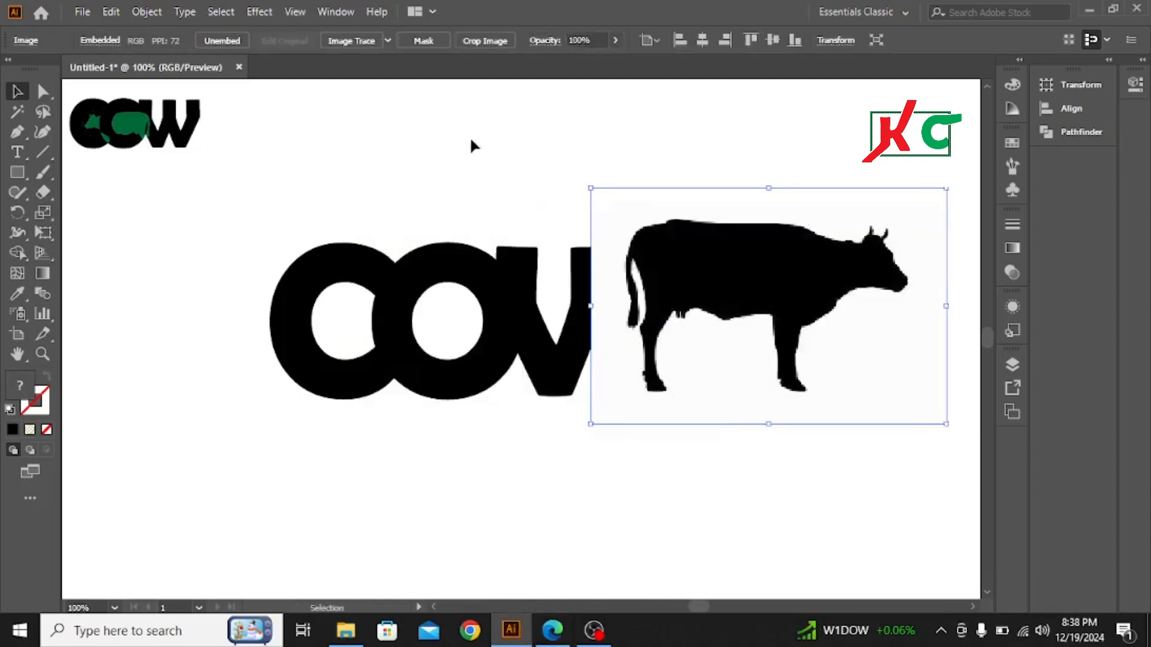
Step: Image Trace the cow picture with the default preset, expand the tracing and ungroup the result
click(359, 42)
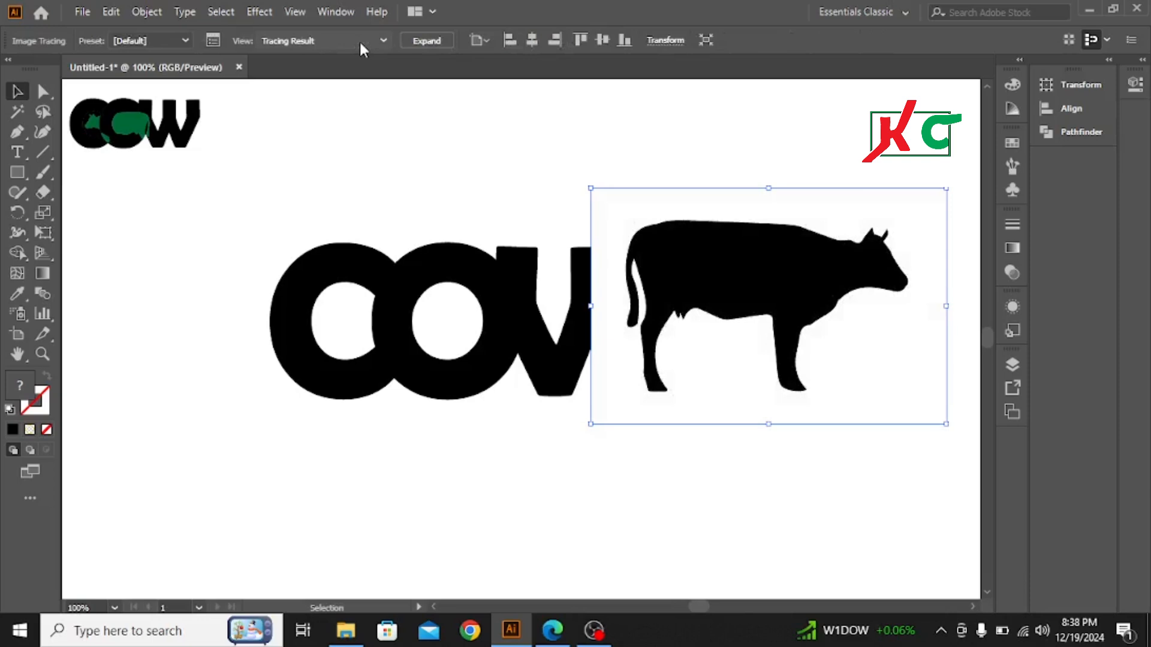
click(425, 48)
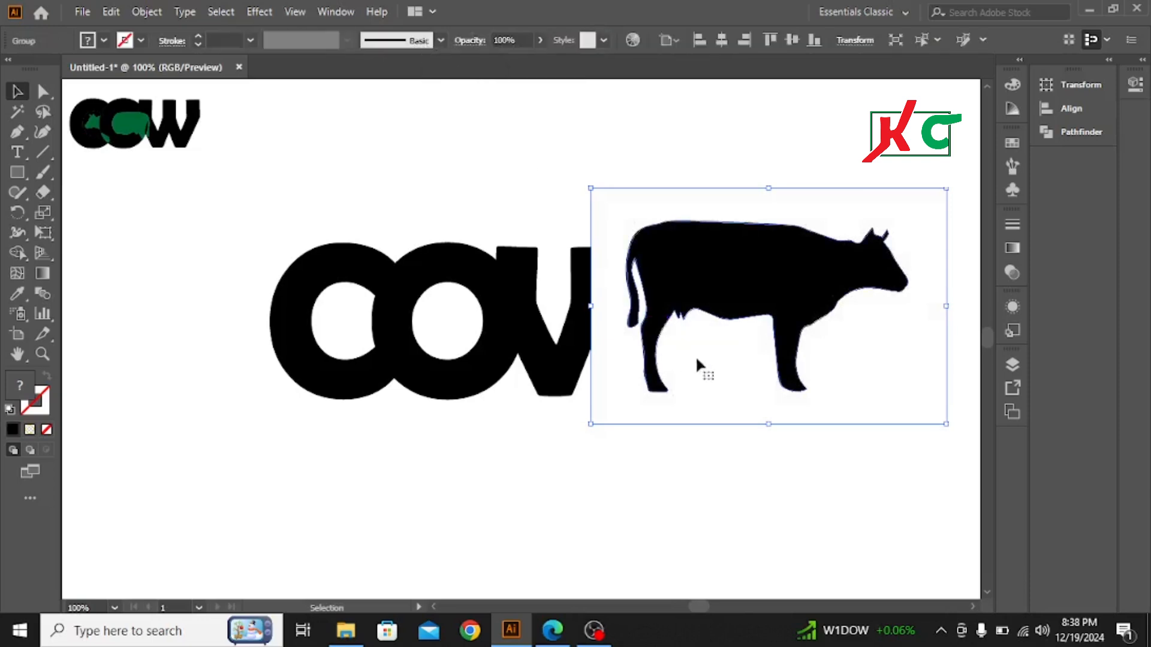
right_click(753, 289)
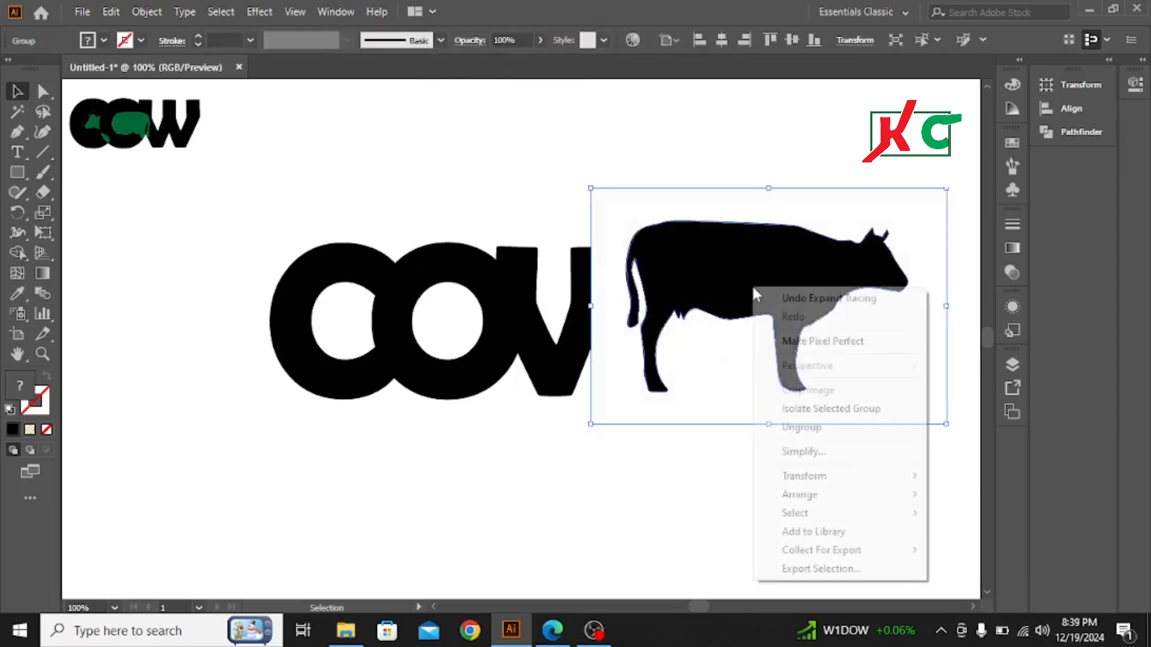
click(806, 427)
click(699, 534)
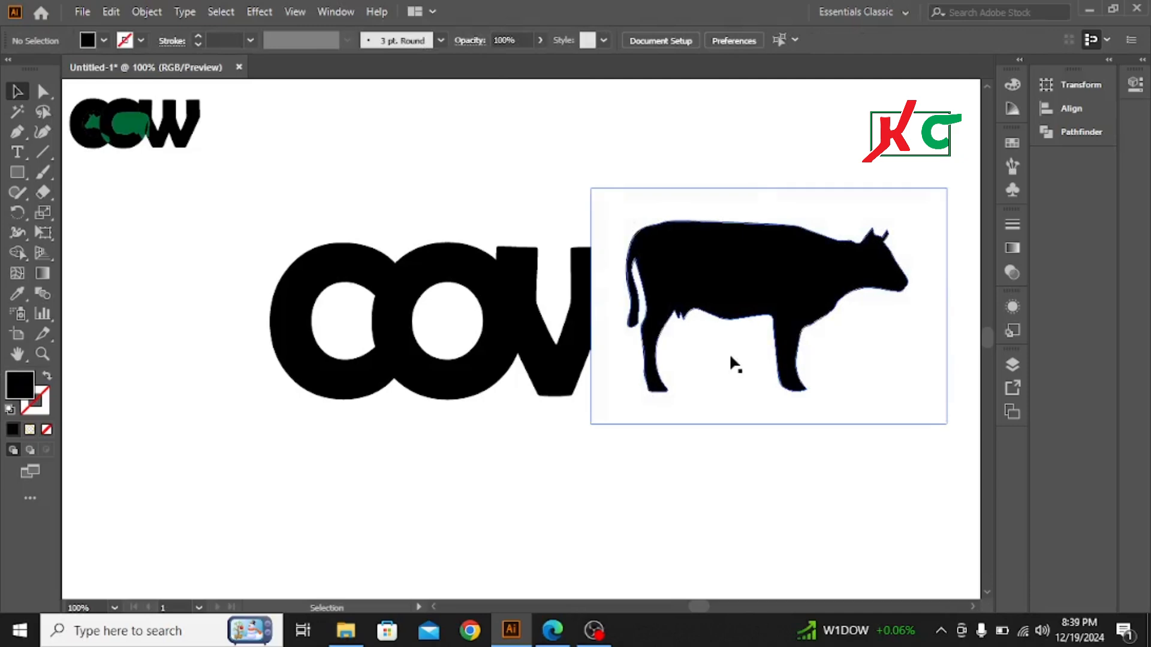
Step: Pull the white background shape away from the traced cow and delete it, keeping only the black silhouette
click(730, 363)
drag(730, 364, 202, 450)
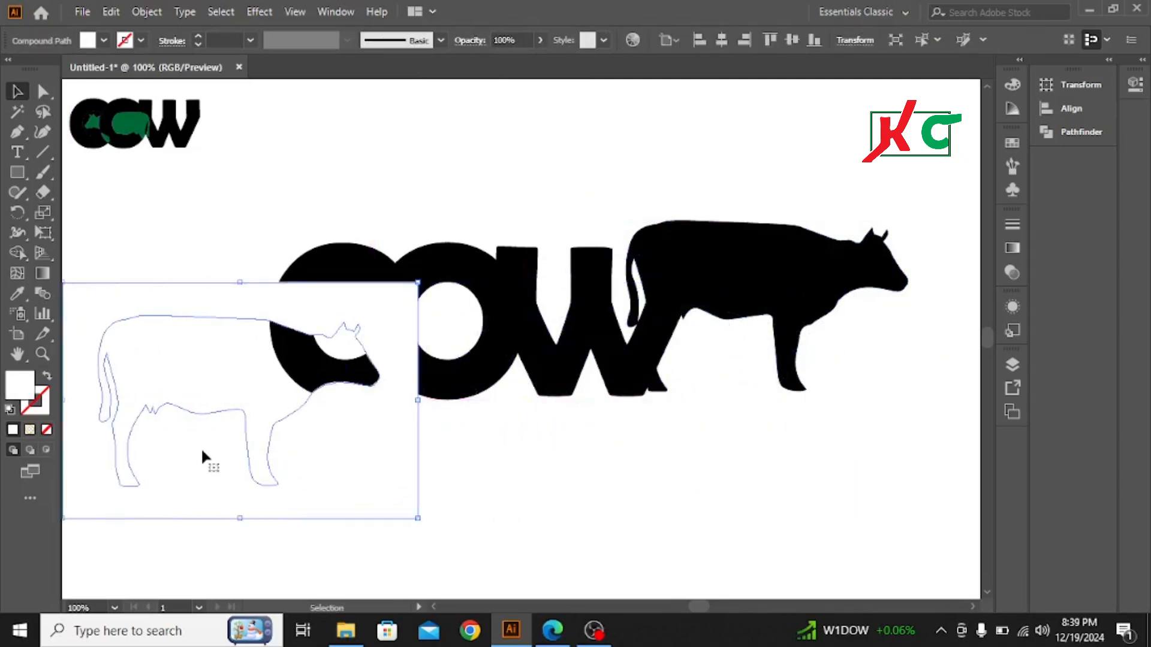
click(202, 452)
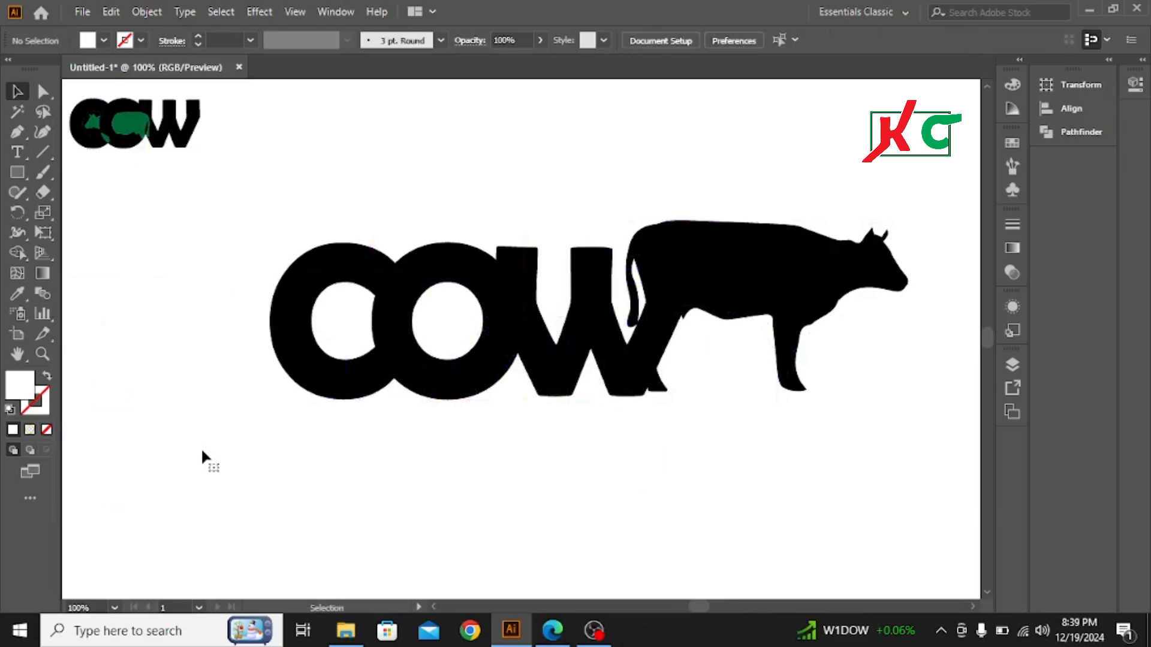
Step: Reflect the cow silhouette across the vertical axis so its head faces left
click(734, 267)
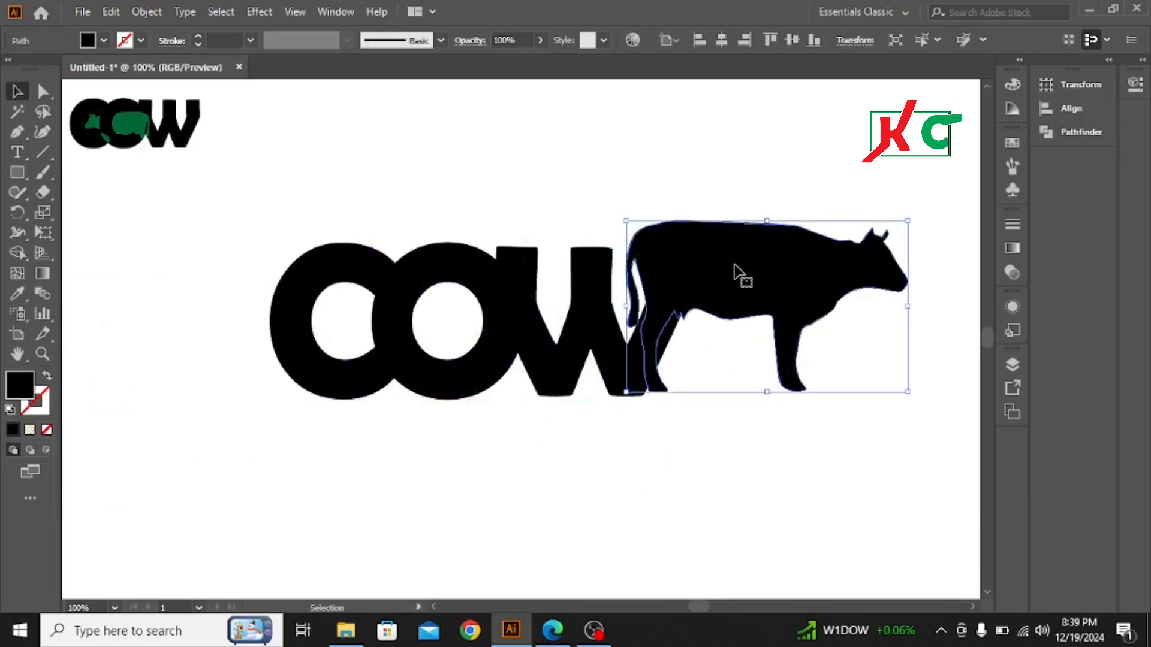
right_click(736, 267)
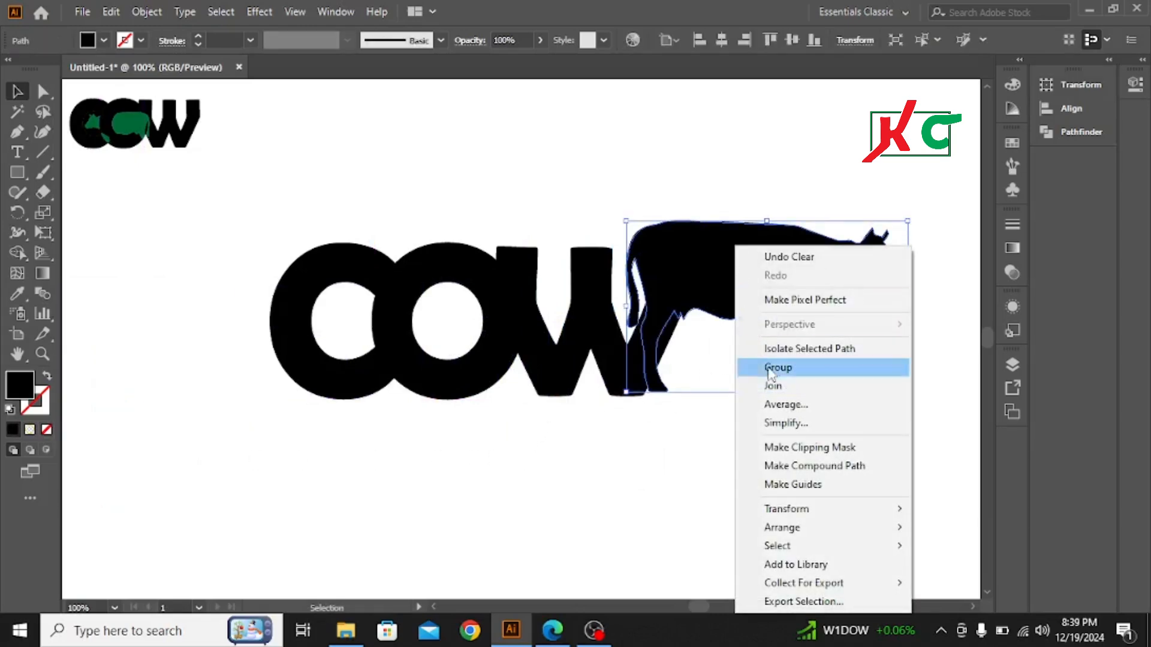
mouse_move(800, 531)
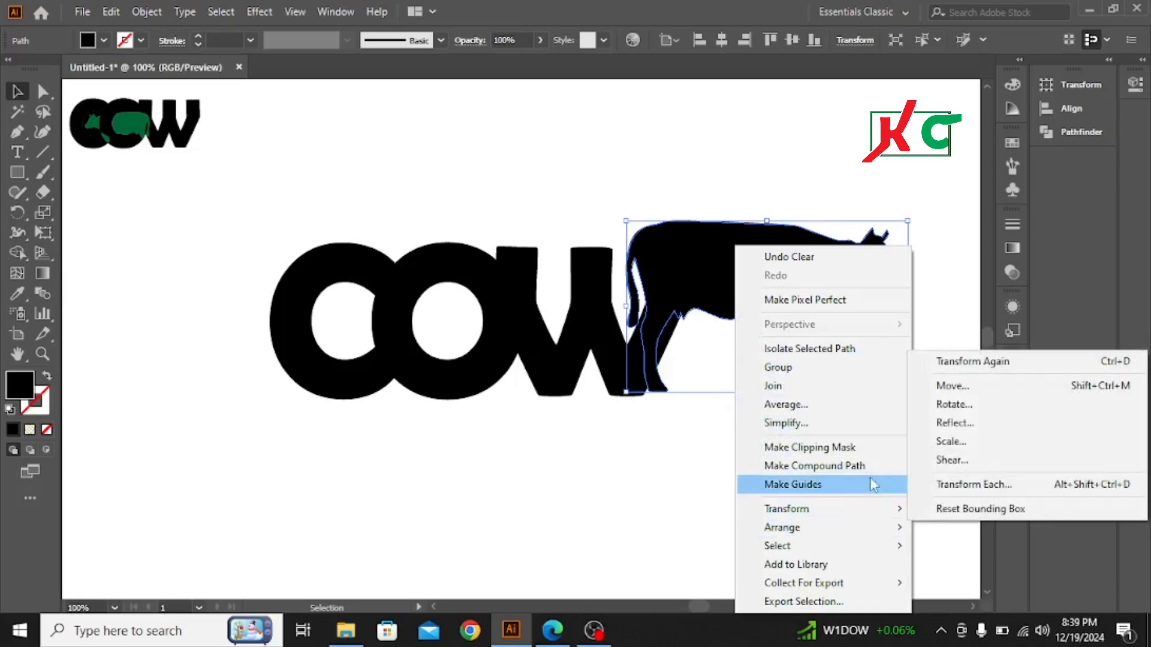
click(954, 423)
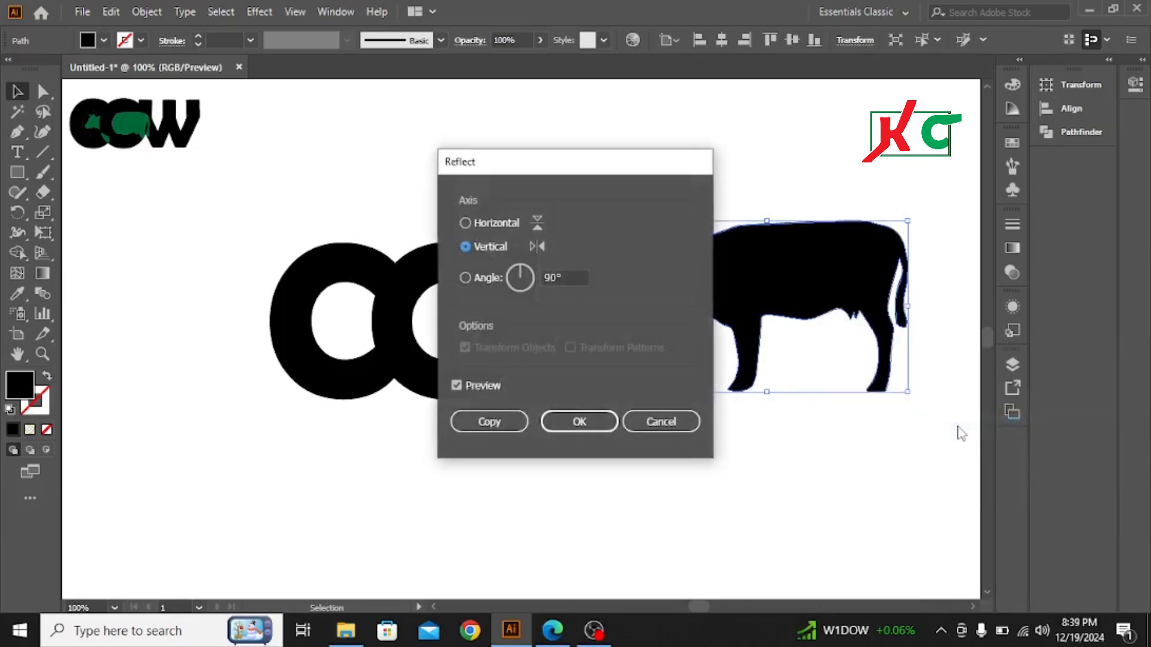
click(579, 422)
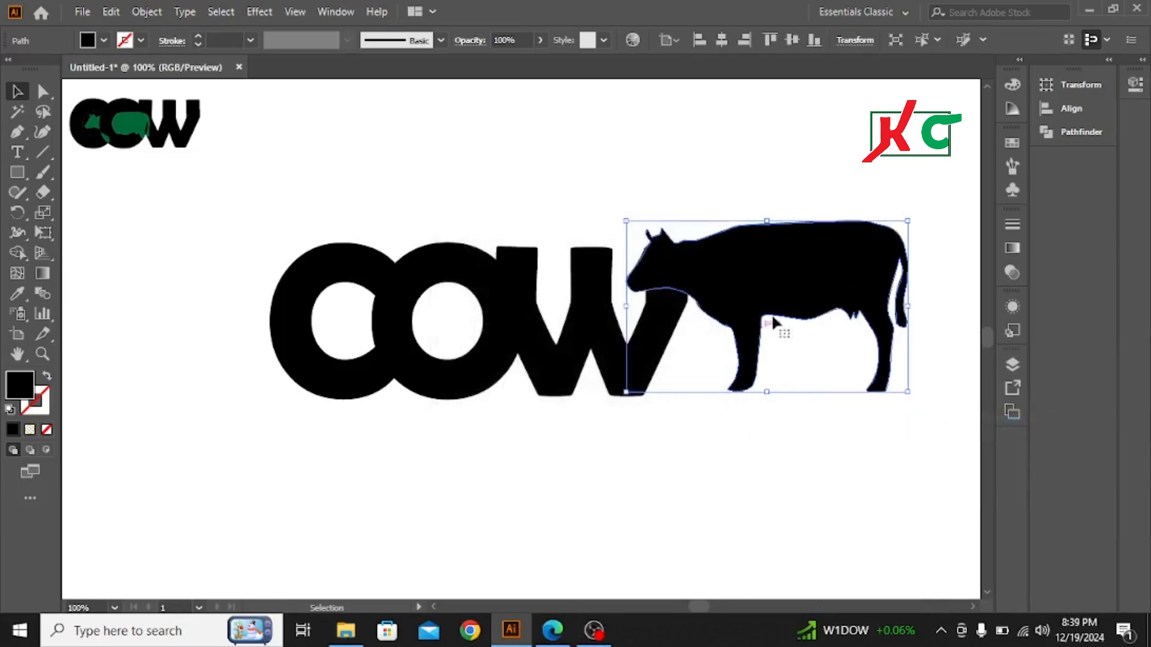
Step: Place the cow over the letters and scale it down until its head fits inside the C's opening and its body covers the O
drag(785, 279, 475, 326)
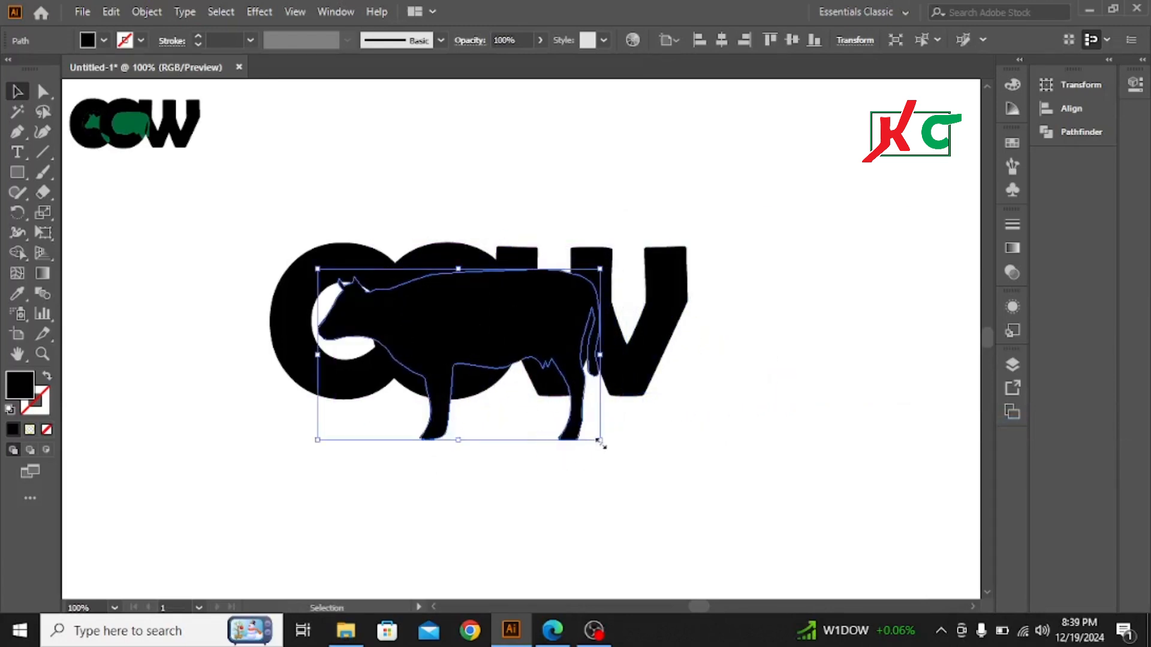
drag(599, 440, 581, 422)
drag(499, 343, 477, 339)
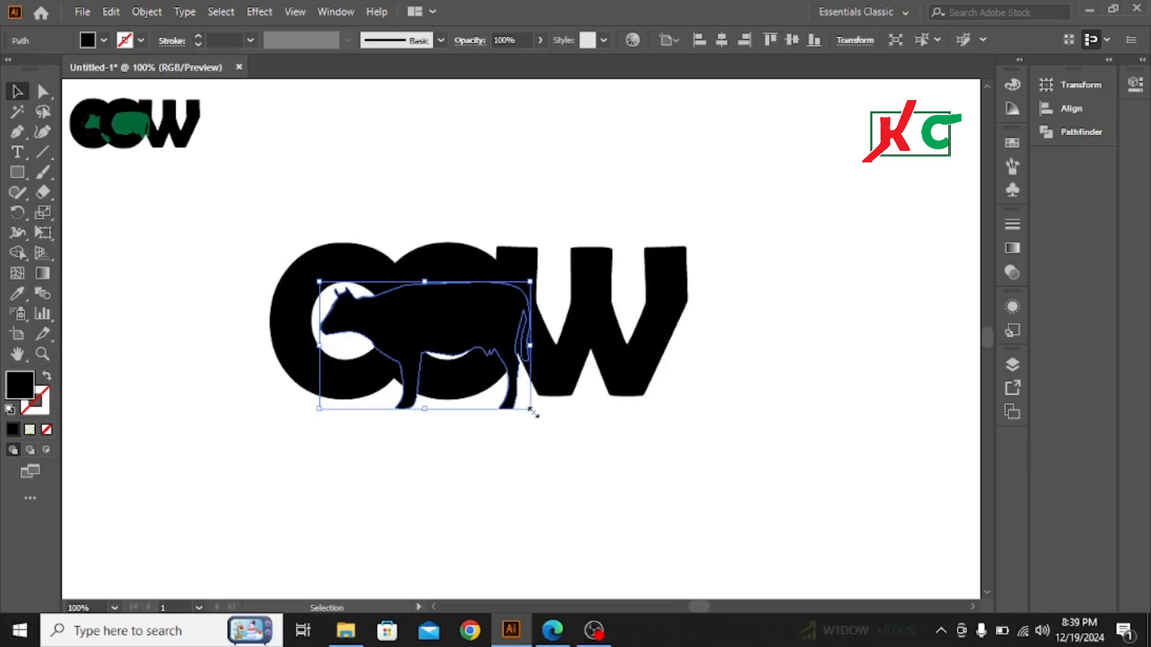
drag(530, 409, 519, 399)
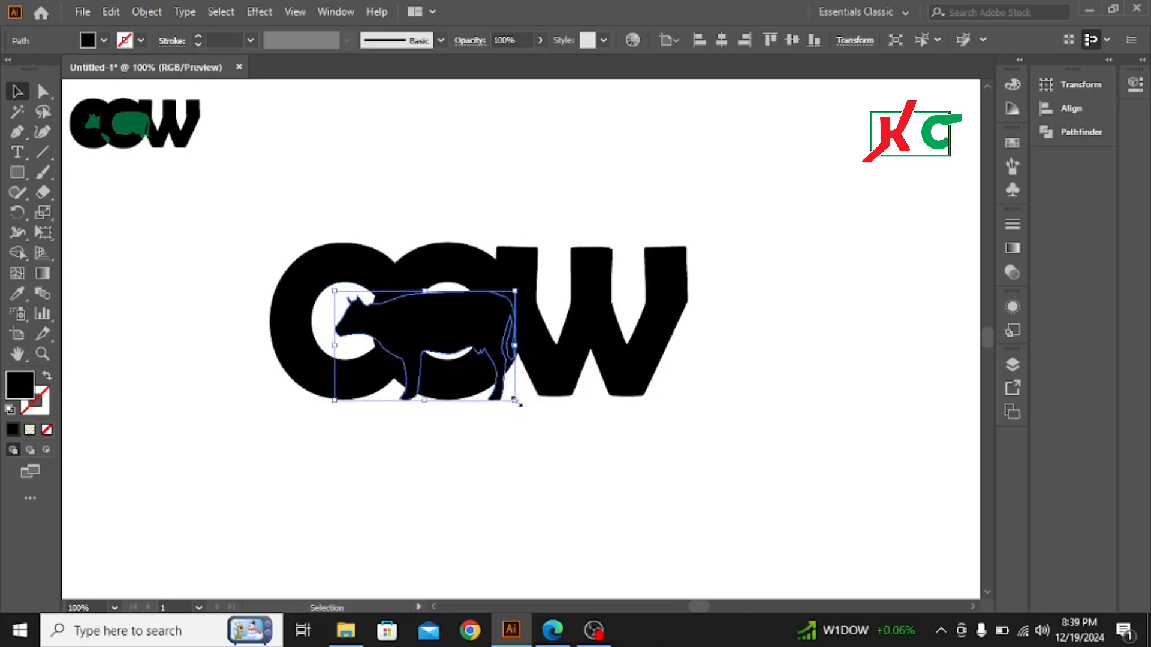
drag(515, 400, 525, 410)
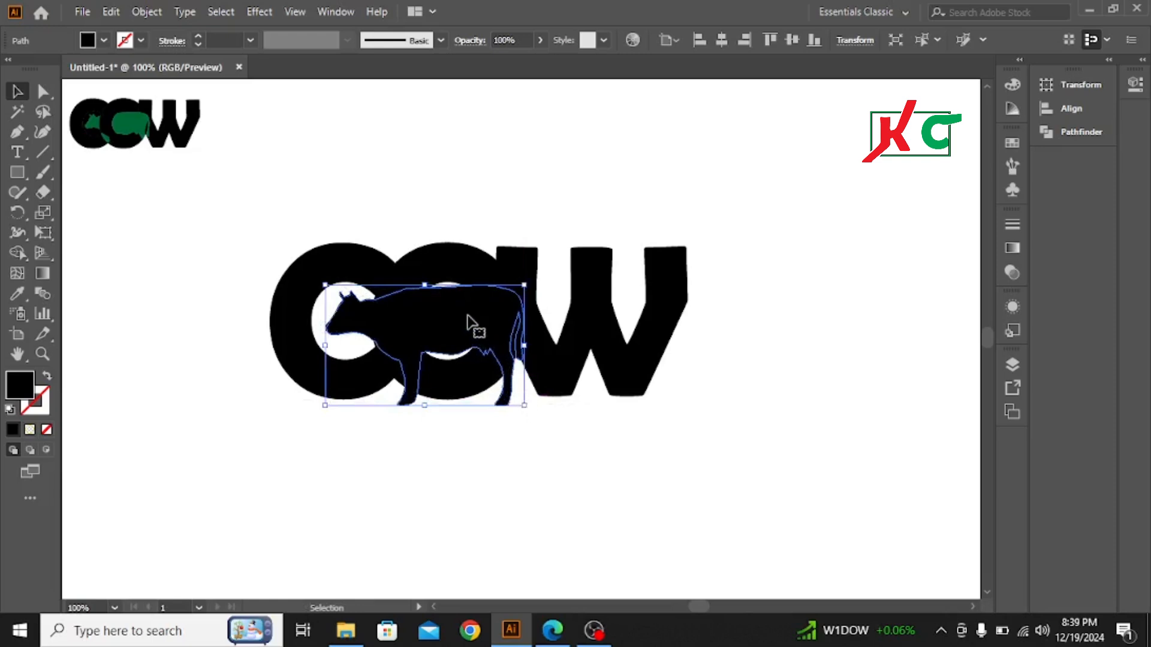
Step: Nudge the cow slightly to the right to fine-tune its head position inside the C's opening
key(Right)
key(Right)
key(Right)
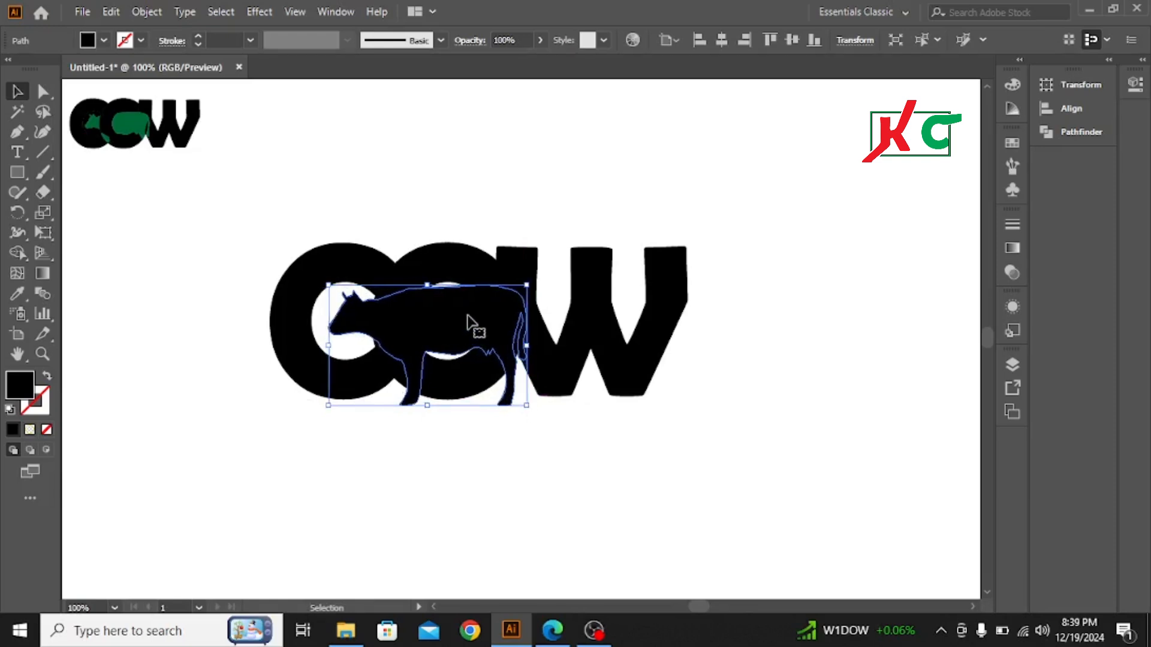
key(Up)
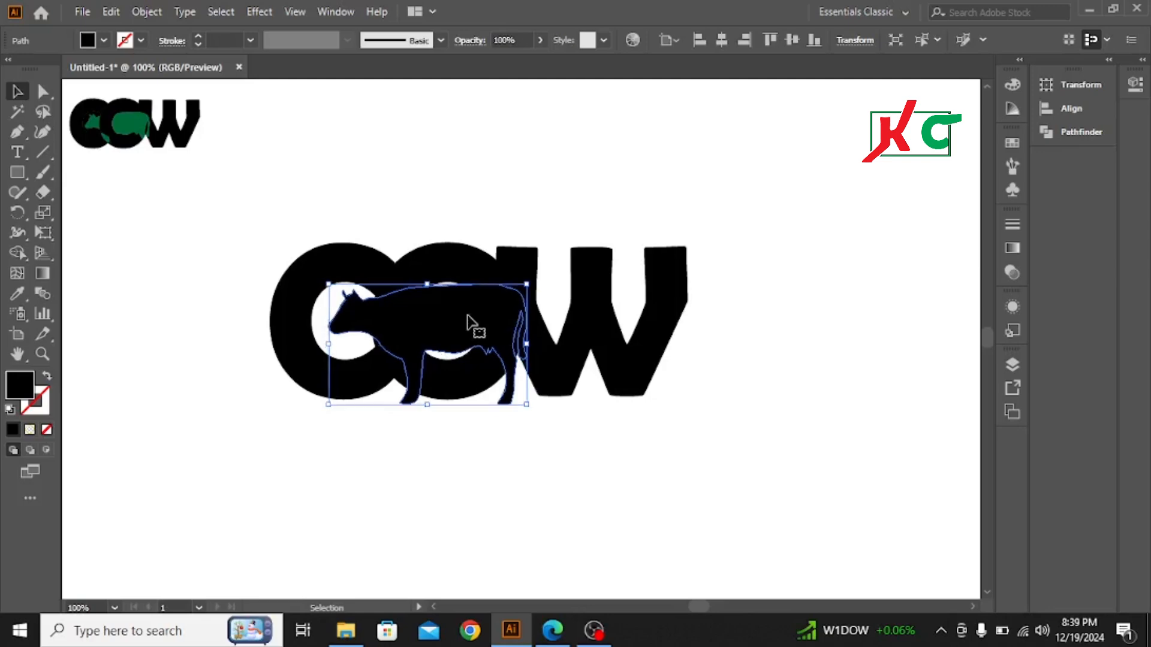
key(Down)
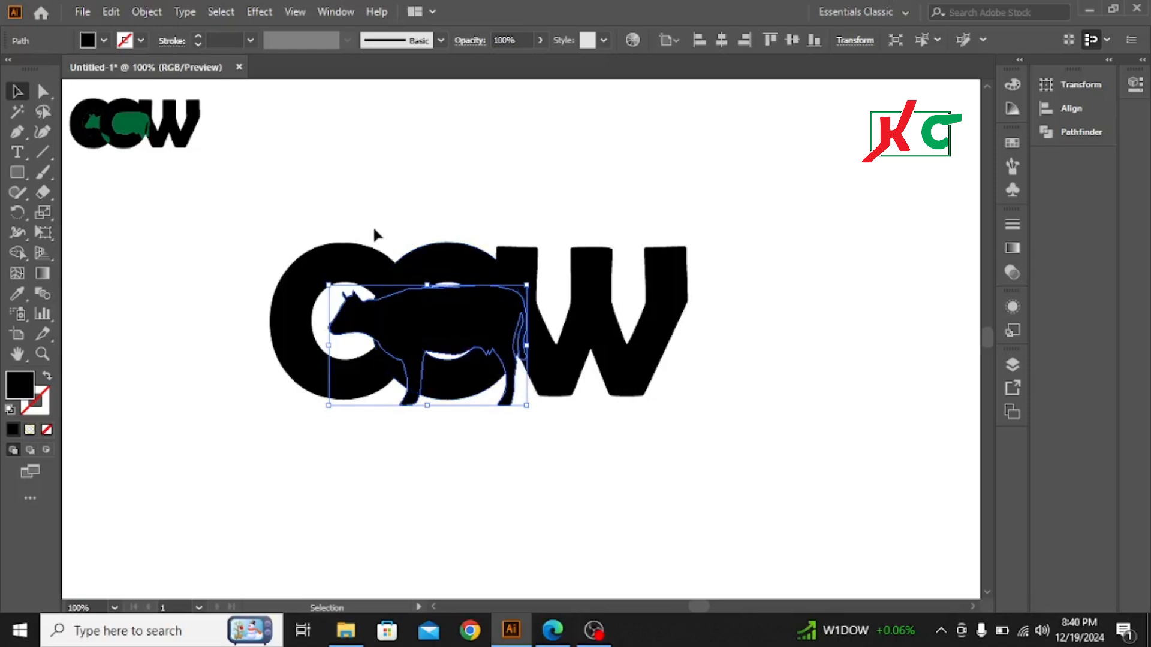
Step: Select the letters and cow together and use Shape Builder to fill the C's opening around the cow's head with black
drag(222, 247, 790, 419)
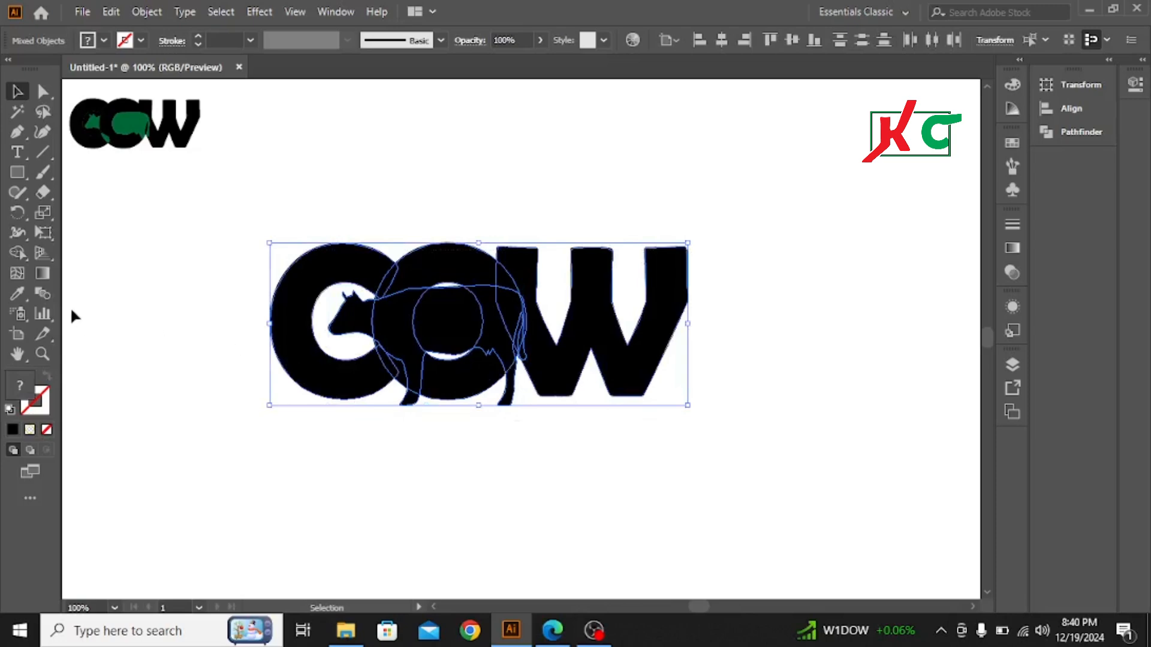
click(17, 253)
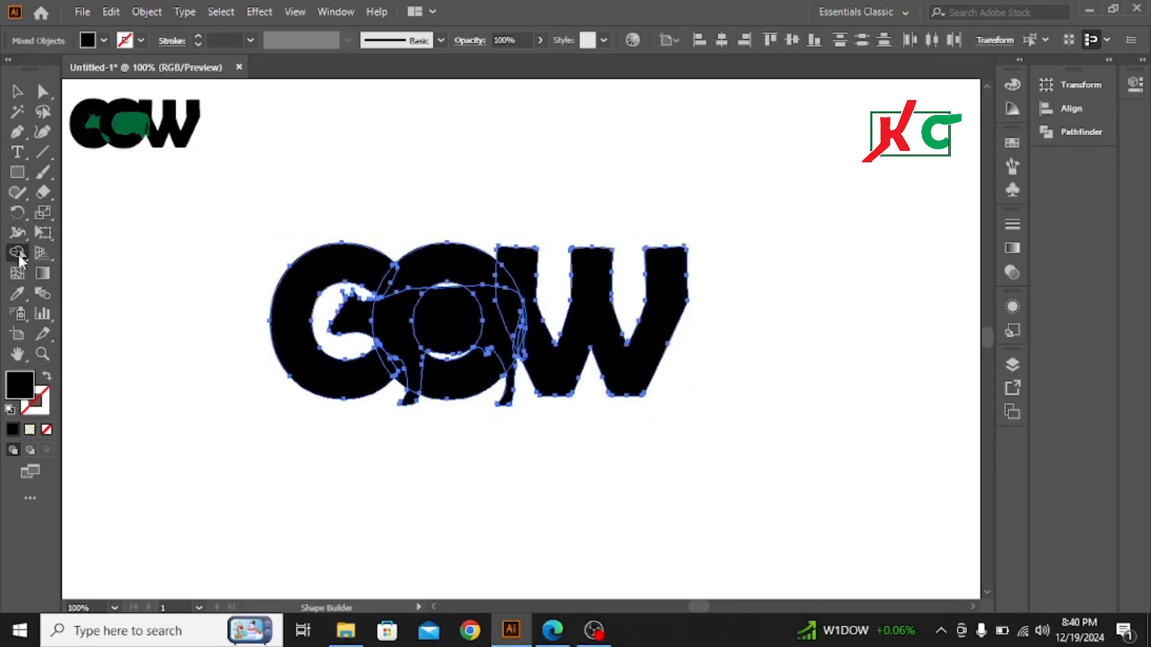
drag(17, 252, 102, 250)
click(330, 351)
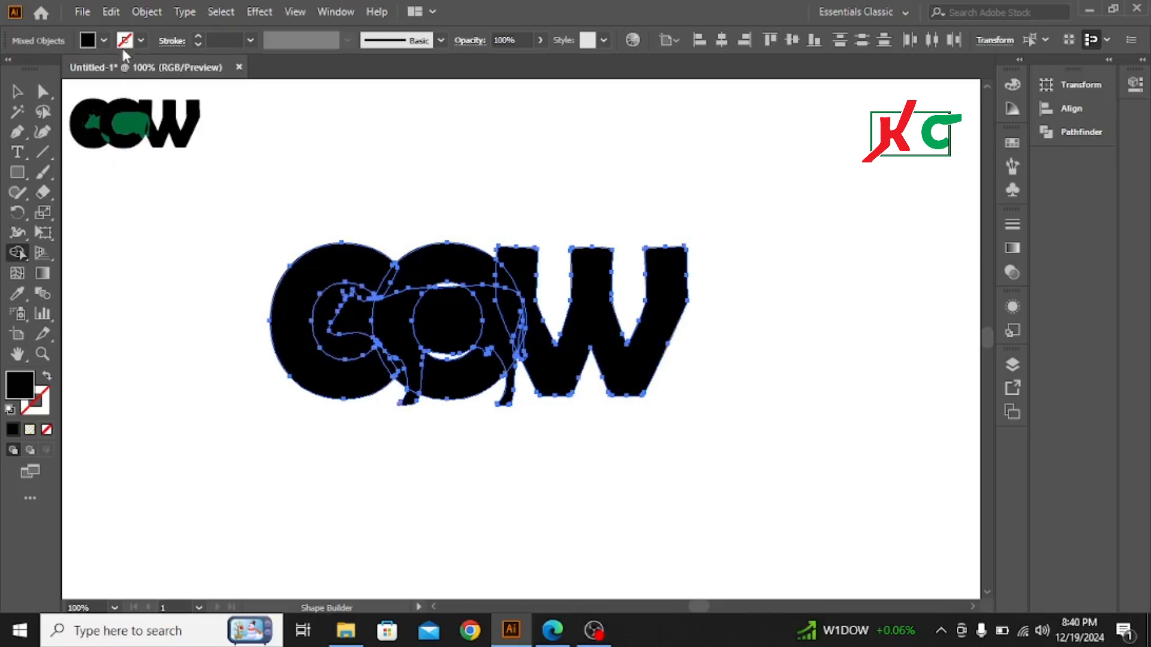
Step: Set the fill to white and apply it to the cow's head region inside the C with Shape Builder
click(103, 41)
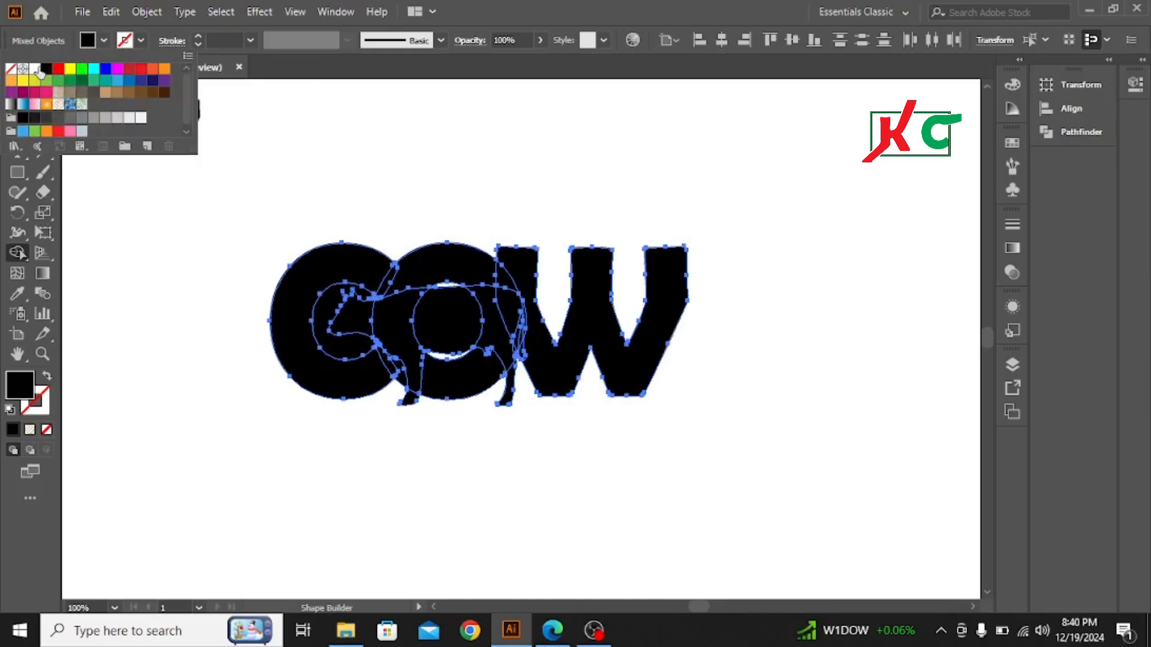
click(35, 69)
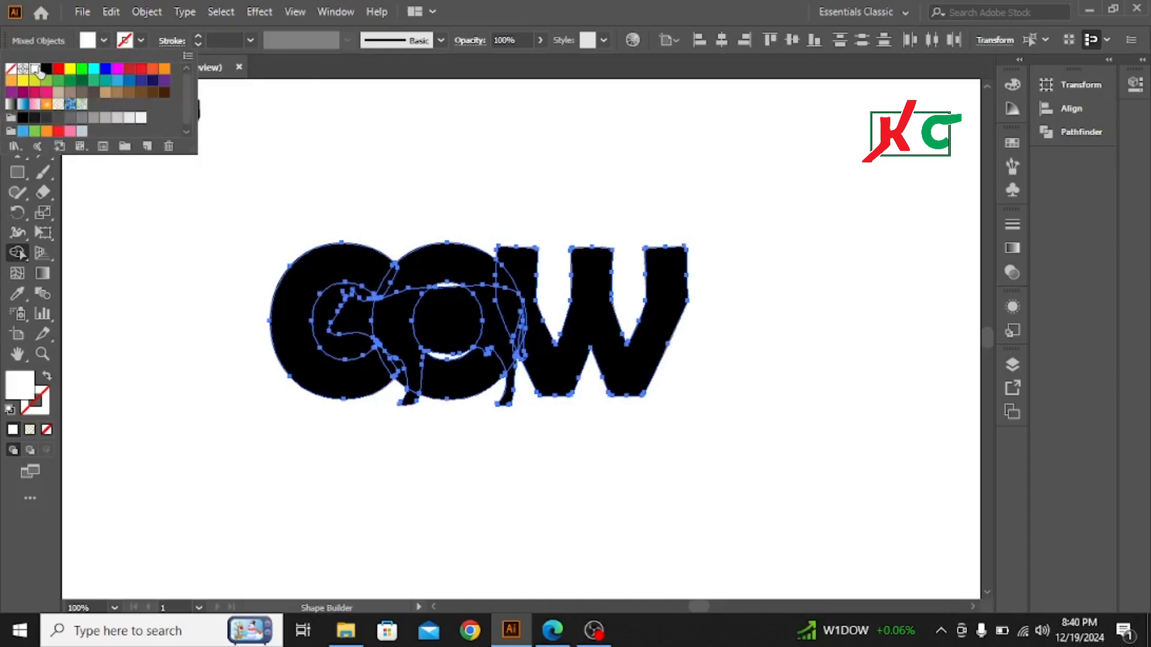
click(353, 318)
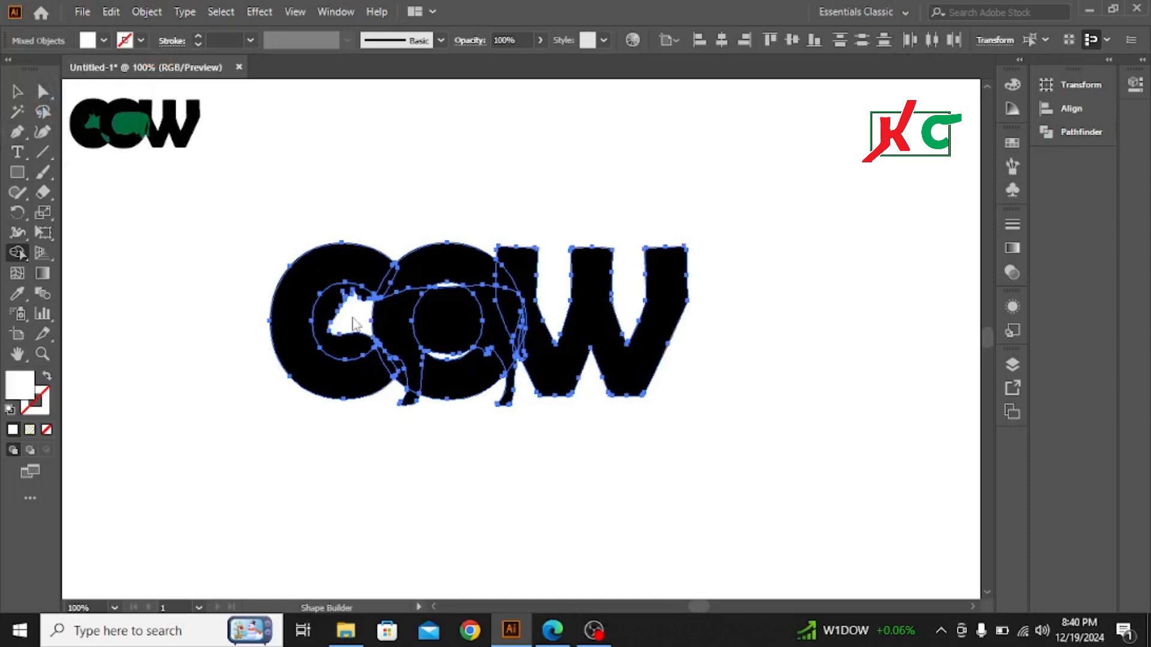
Step: Set the fill to black and merge the O's upper arc, the overlapping cow body and the O's lower arc with Shape Builder
click(103, 41)
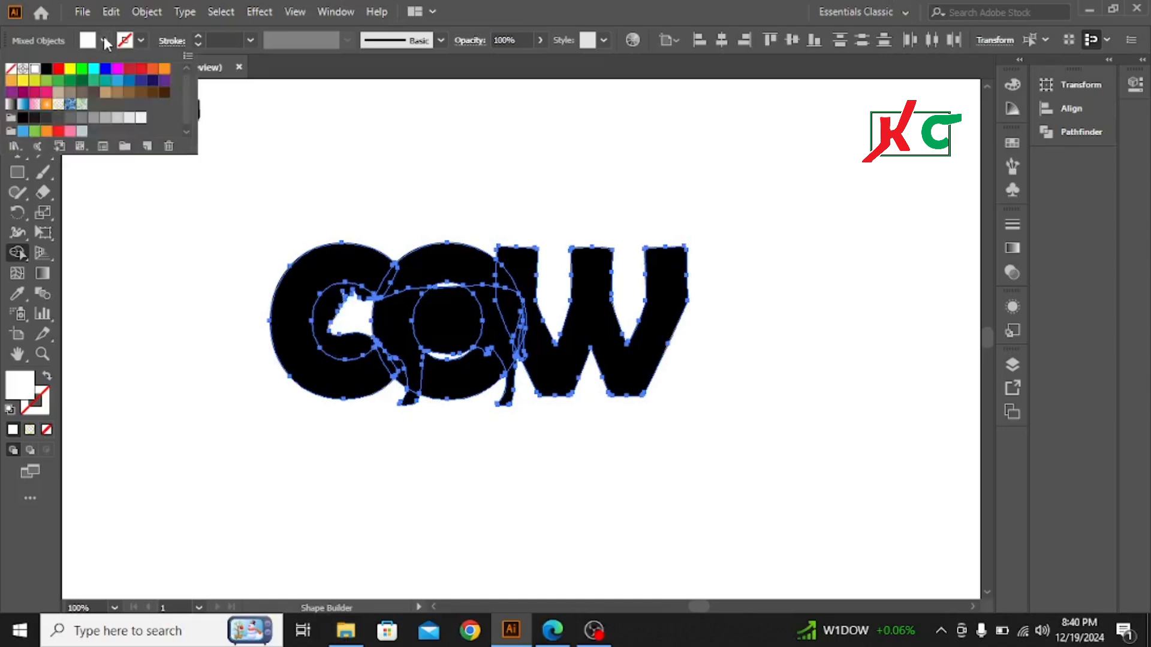
click(46, 68)
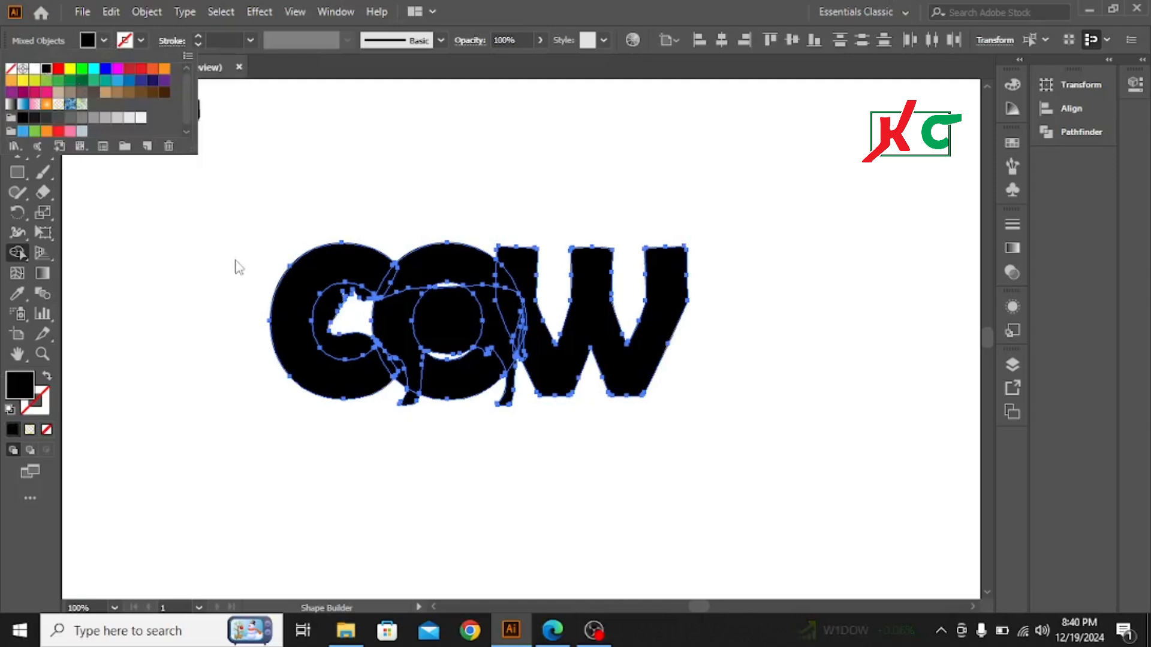
click(420, 269)
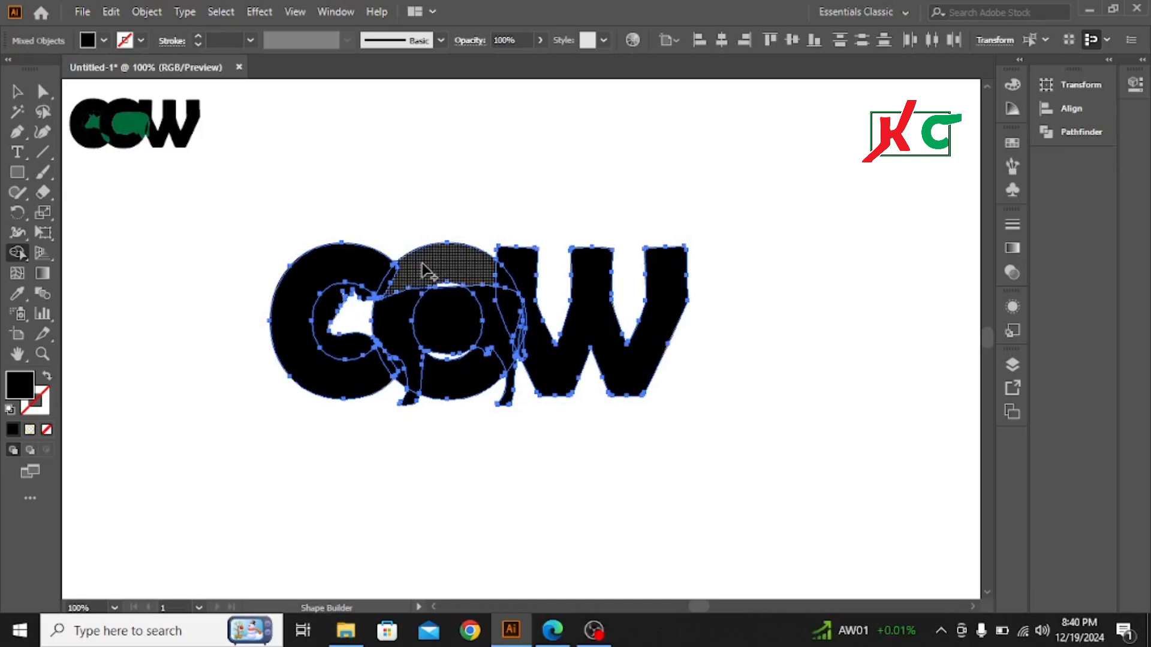
mouse_move(418, 275)
mouse_down()
mouse_move(400, 335)
mouse_move(415, 369)
mouse_move(450, 388)
mouse_up()
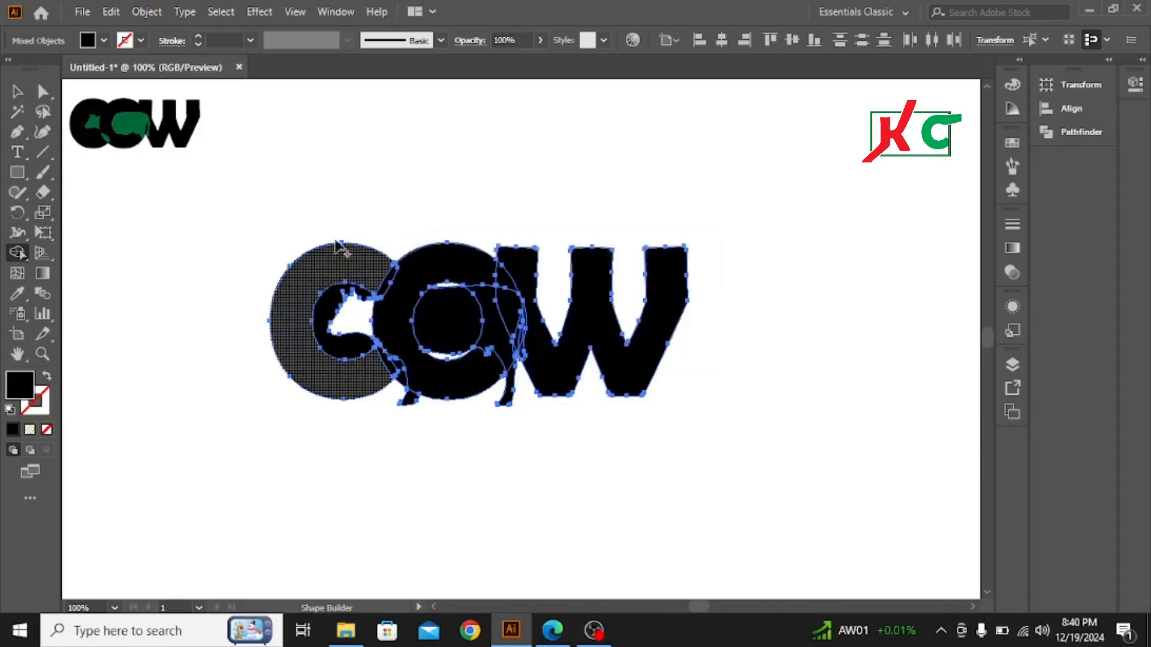
Step: Set the fill to white and use Shape Builder to whiten the cow's legs and merge its body with the O's opening
click(105, 40)
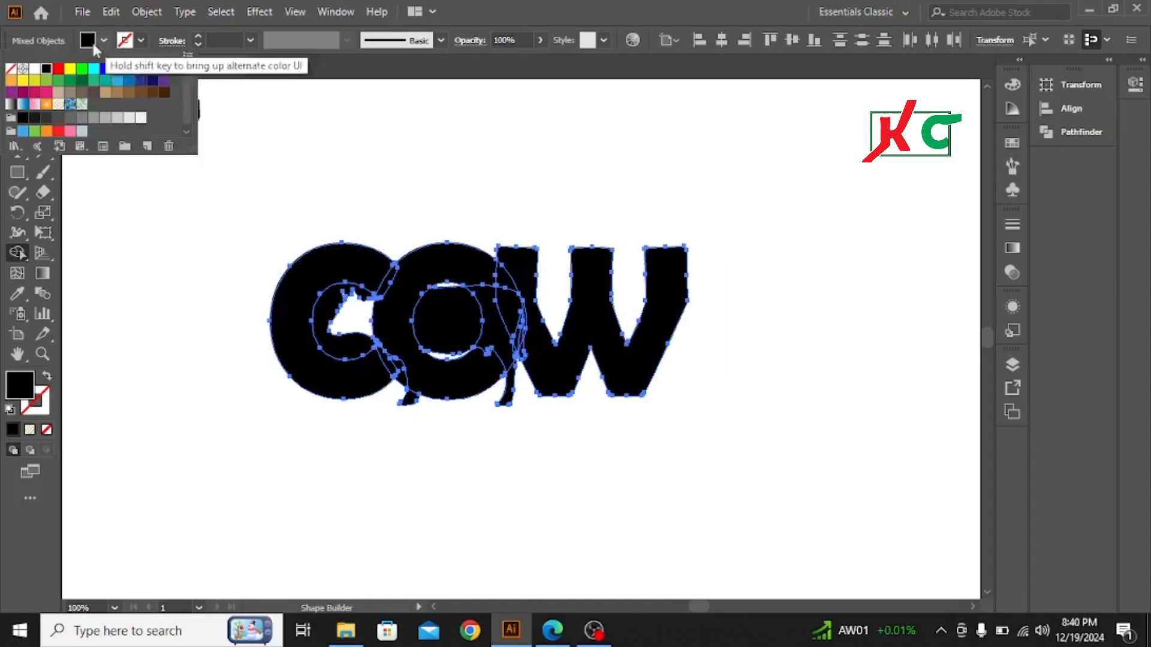
click(35, 68)
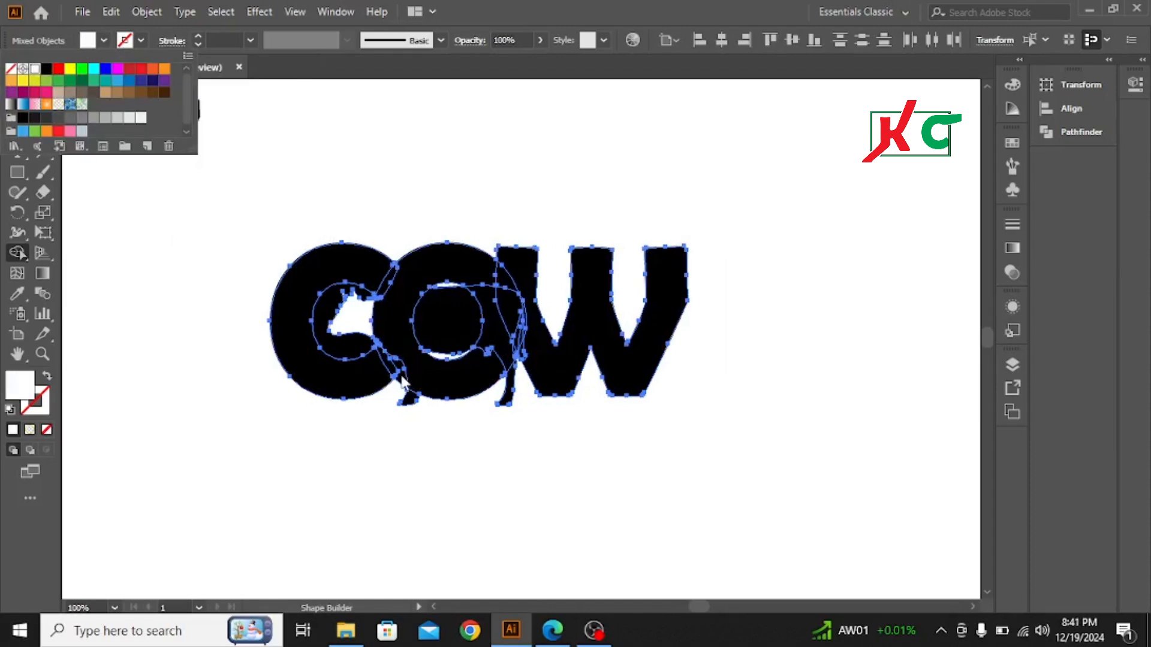
key(Escape)
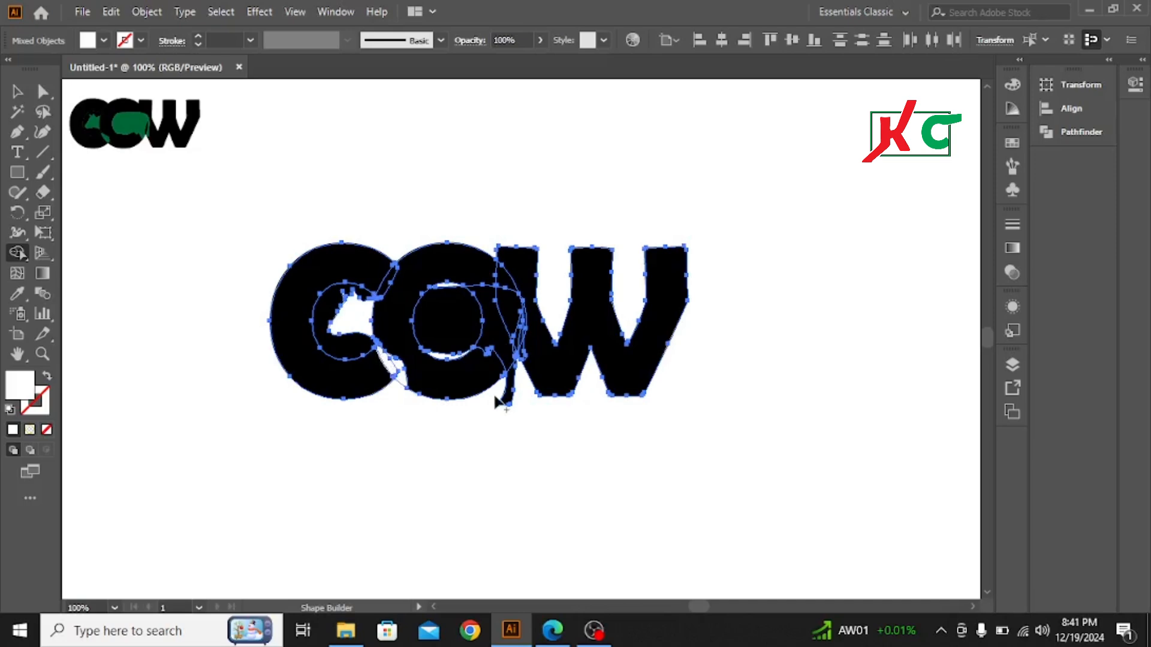
alt+click(515, 406)
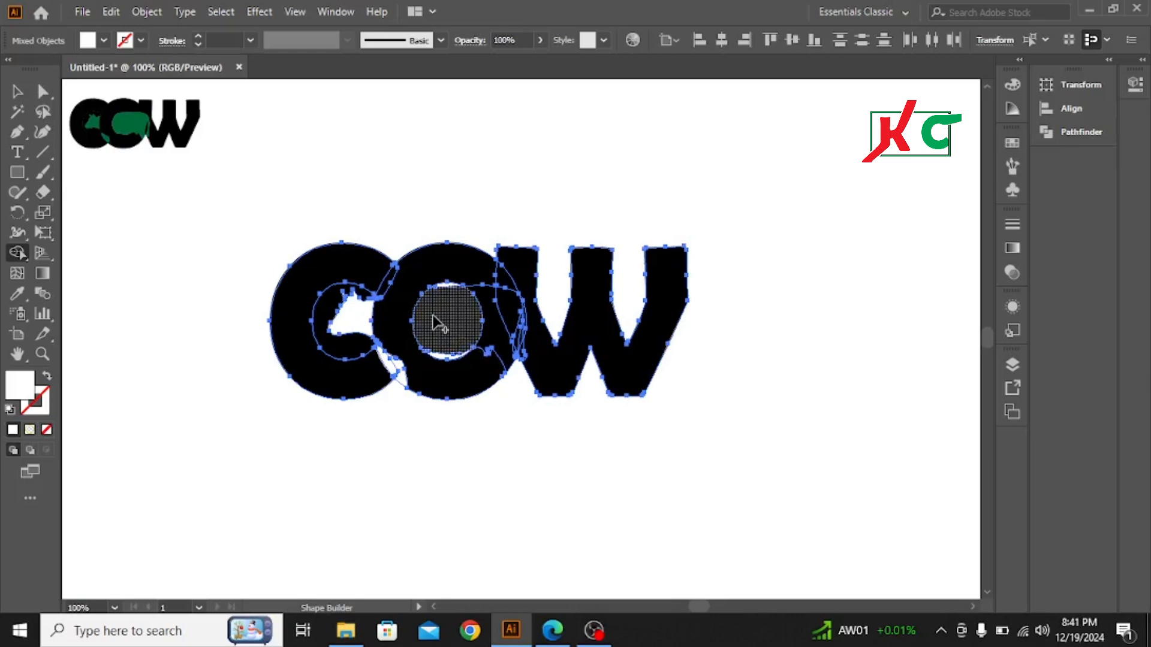
drag(433, 316, 505, 316)
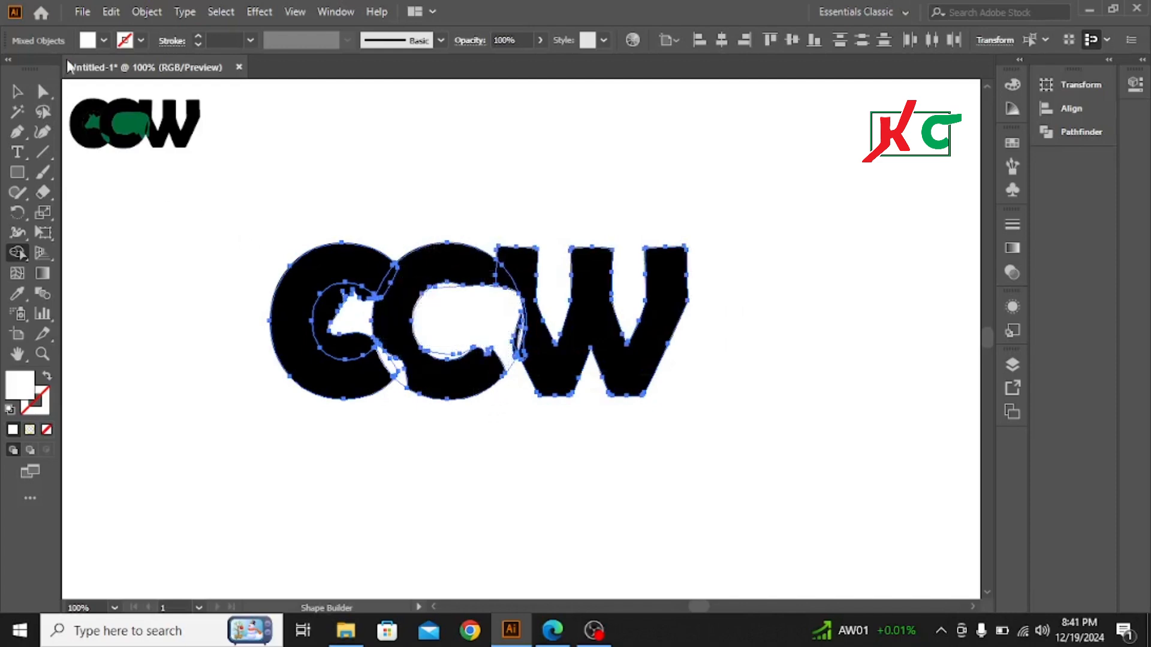
Step: Set the fill to black, merge the thin slivers along the O's inner edge into the letter with Shape Builder, and deselect the artwork
click(104, 40)
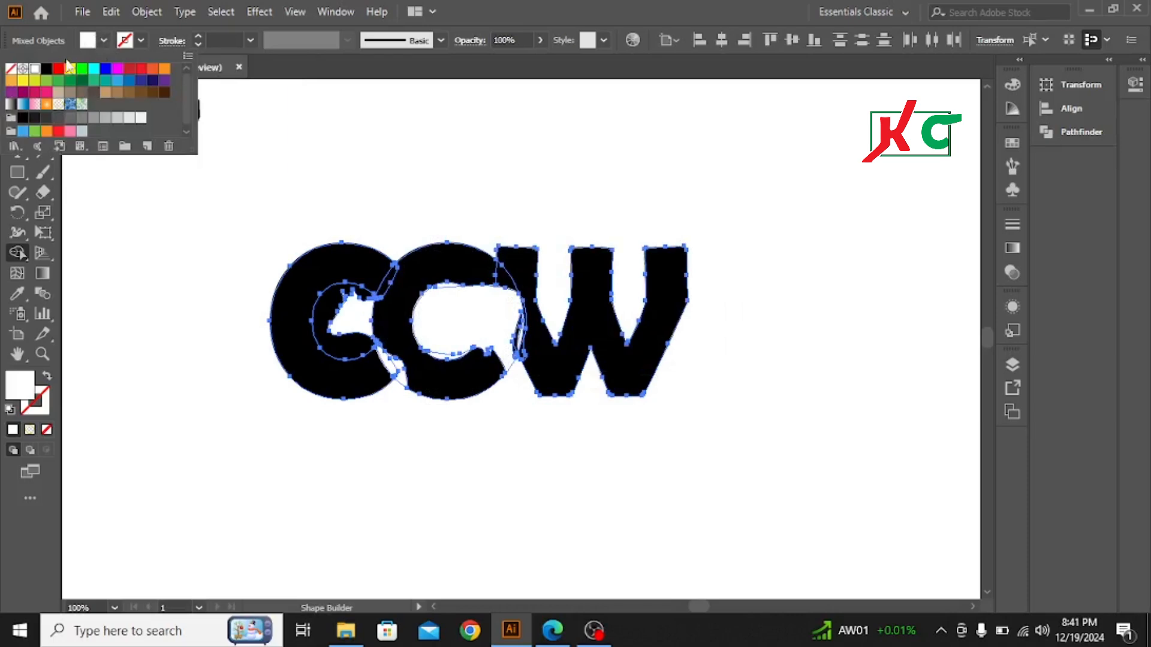
click(46, 69)
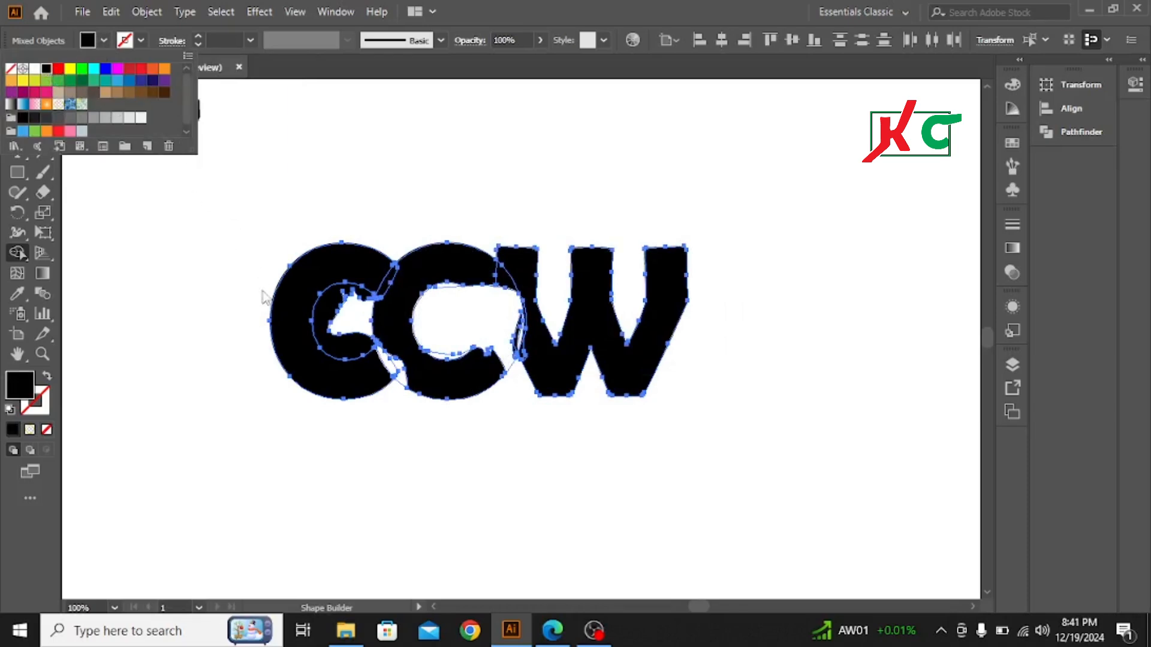
click(447, 282)
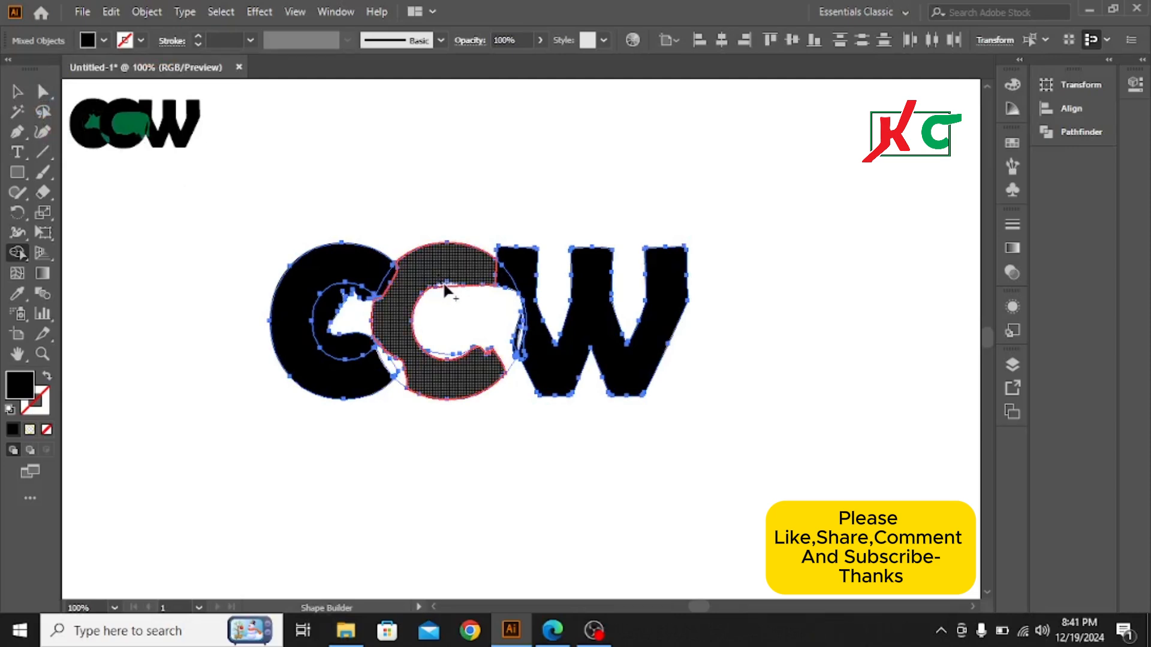
click(448, 290)
drag(444, 358, 445, 359)
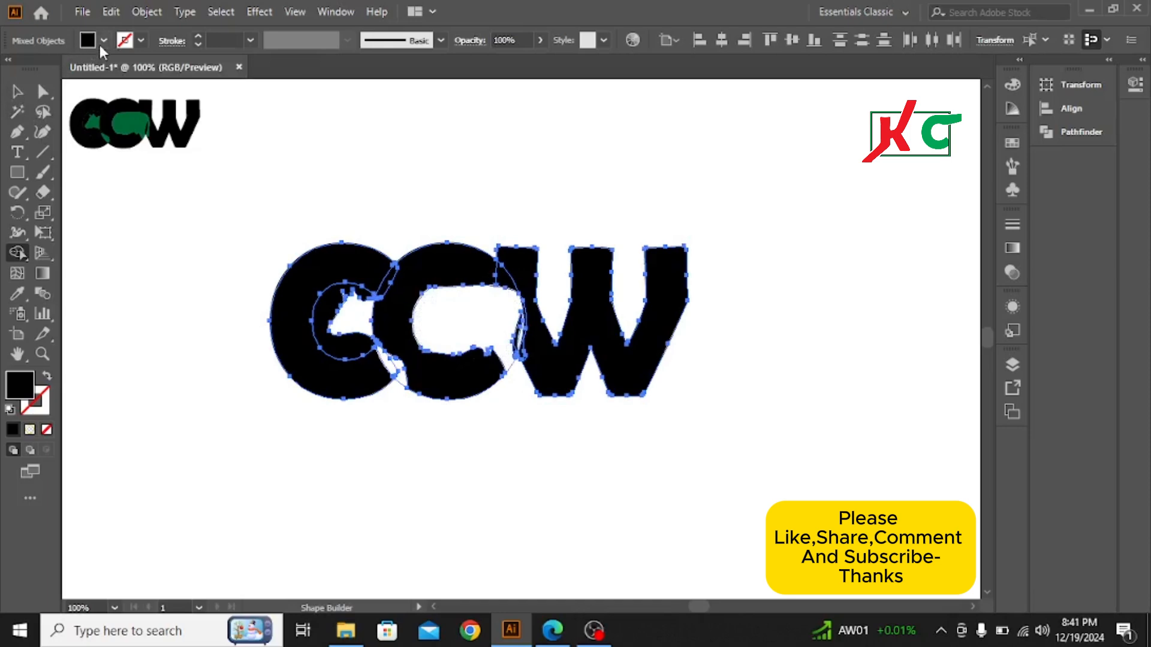
click(16, 91)
click(421, 193)
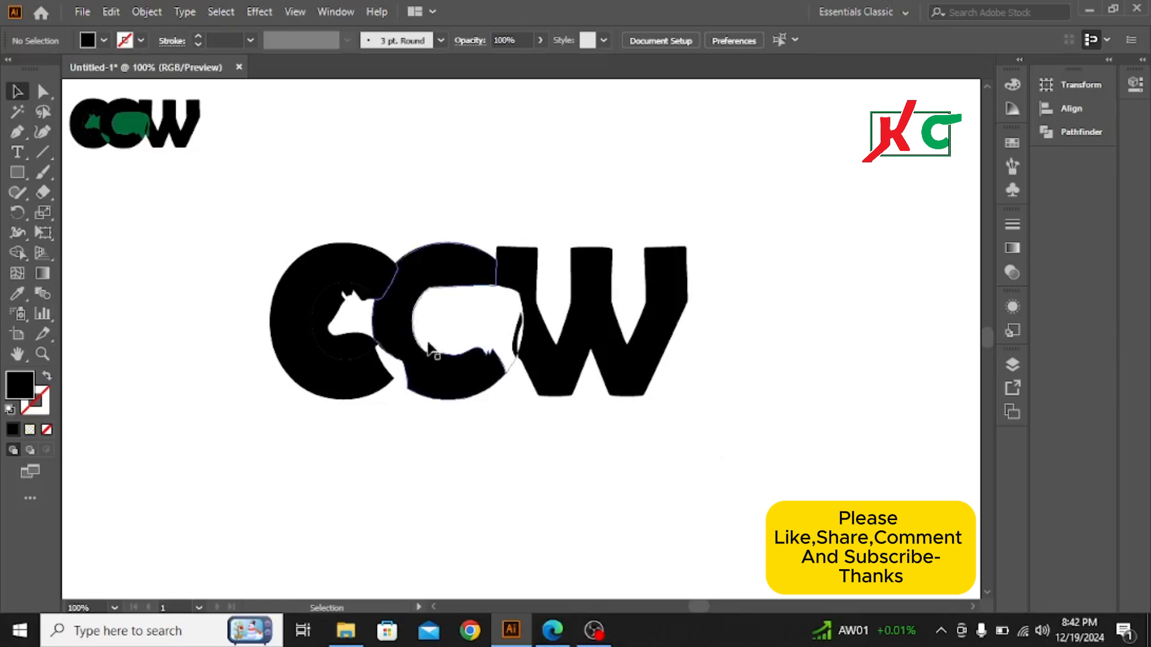
Step: Fill the cow's body inside the O and its head inside the C with dark green R=0 G=104 B=55
click(473, 318)
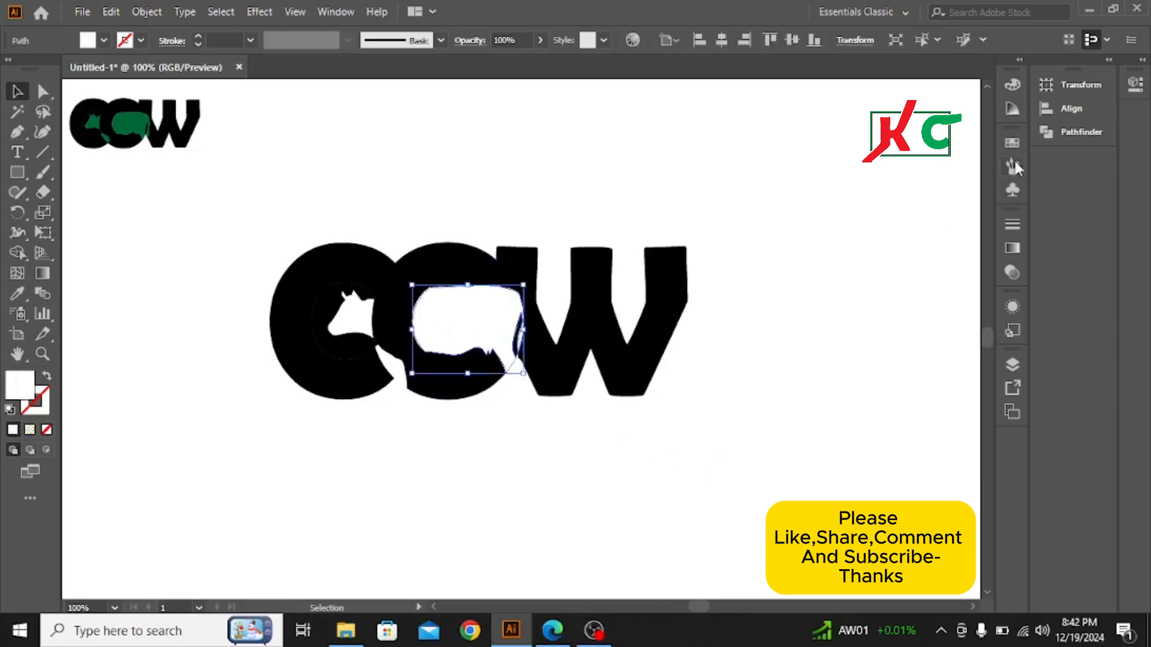
click(1012, 142)
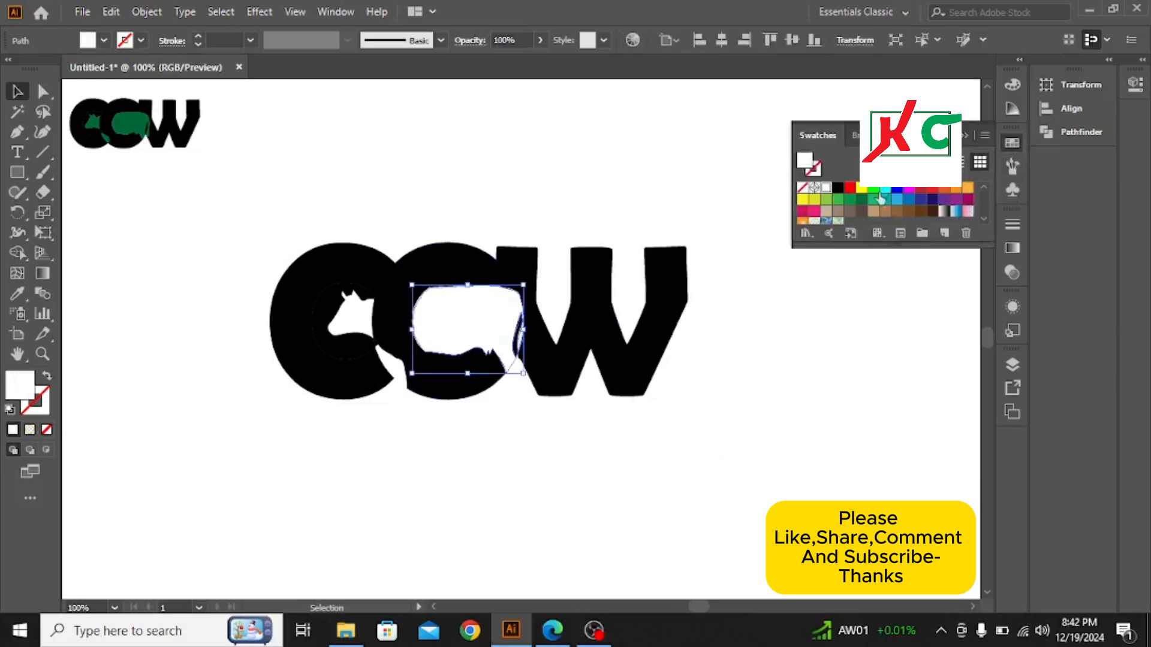
click(862, 201)
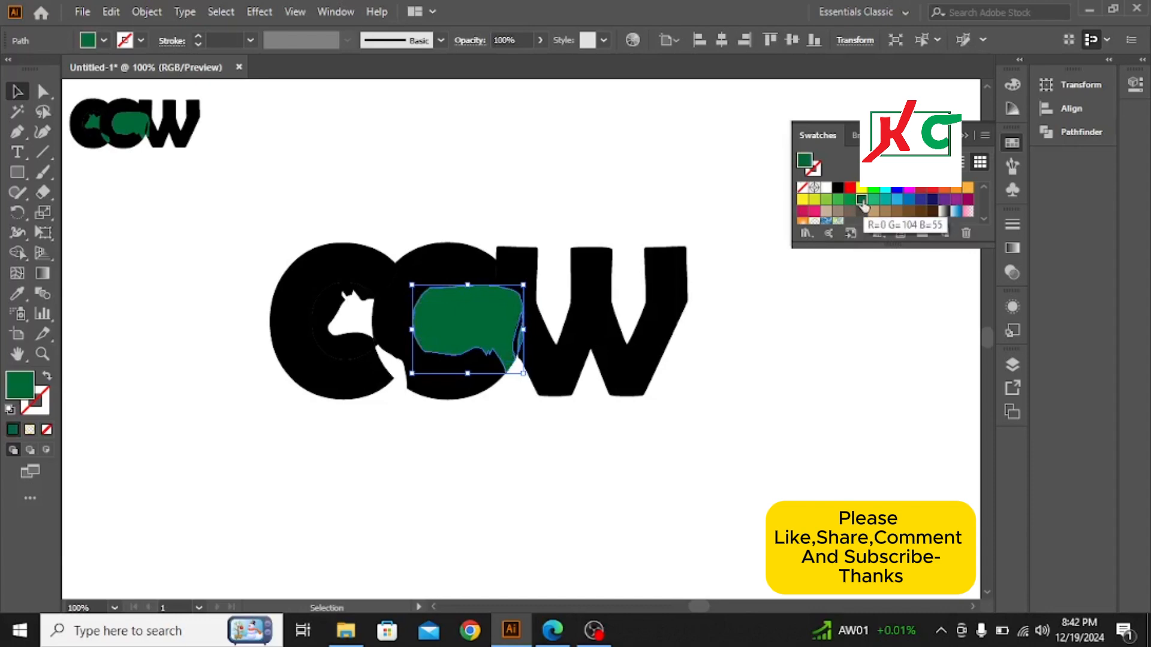
click(357, 311)
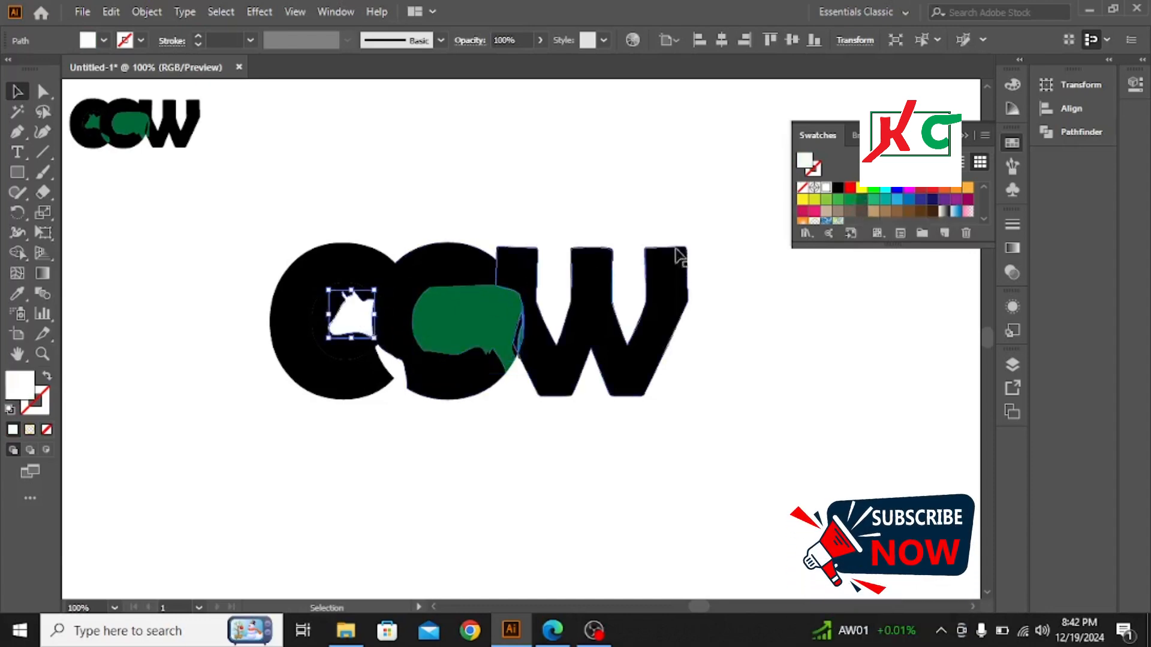
click(861, 200)
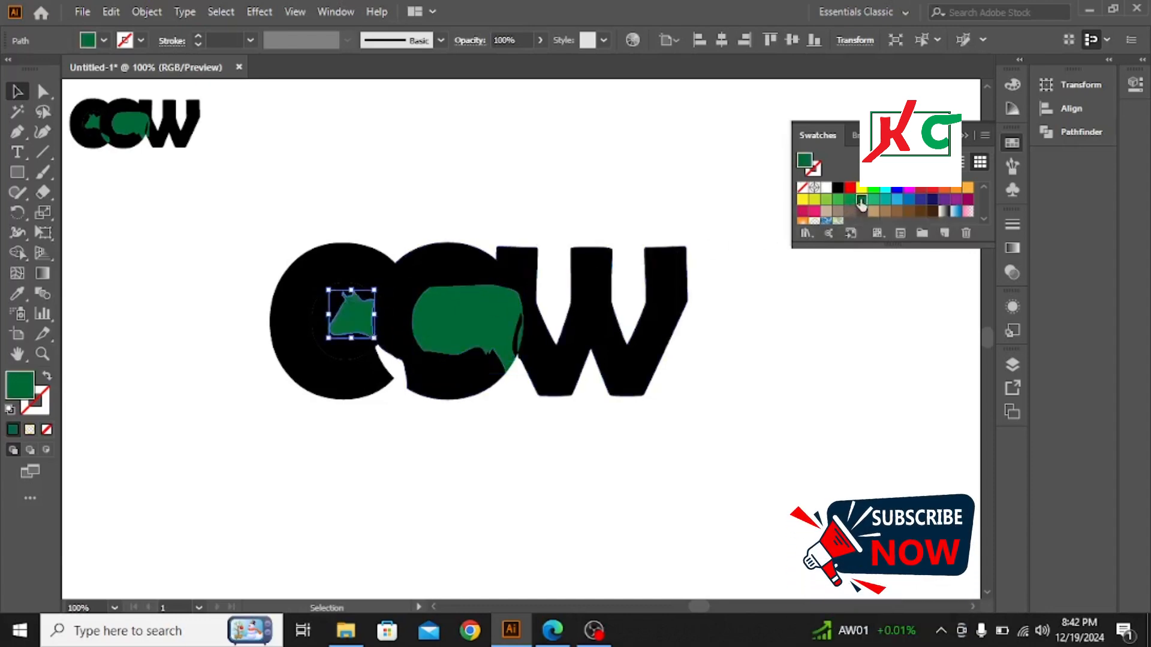
Step: Fill both front leg pieces between the C and the O with the same dark green, R=0 G=104 B=55, and deselect
click(393, 369)
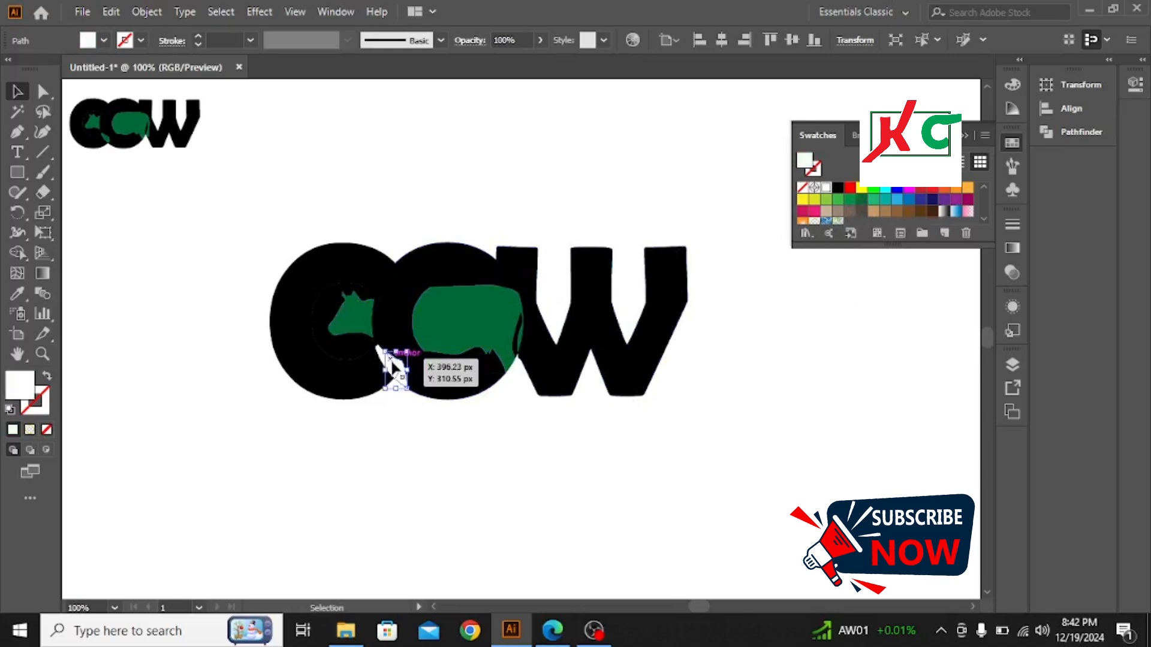
click(862, 199)
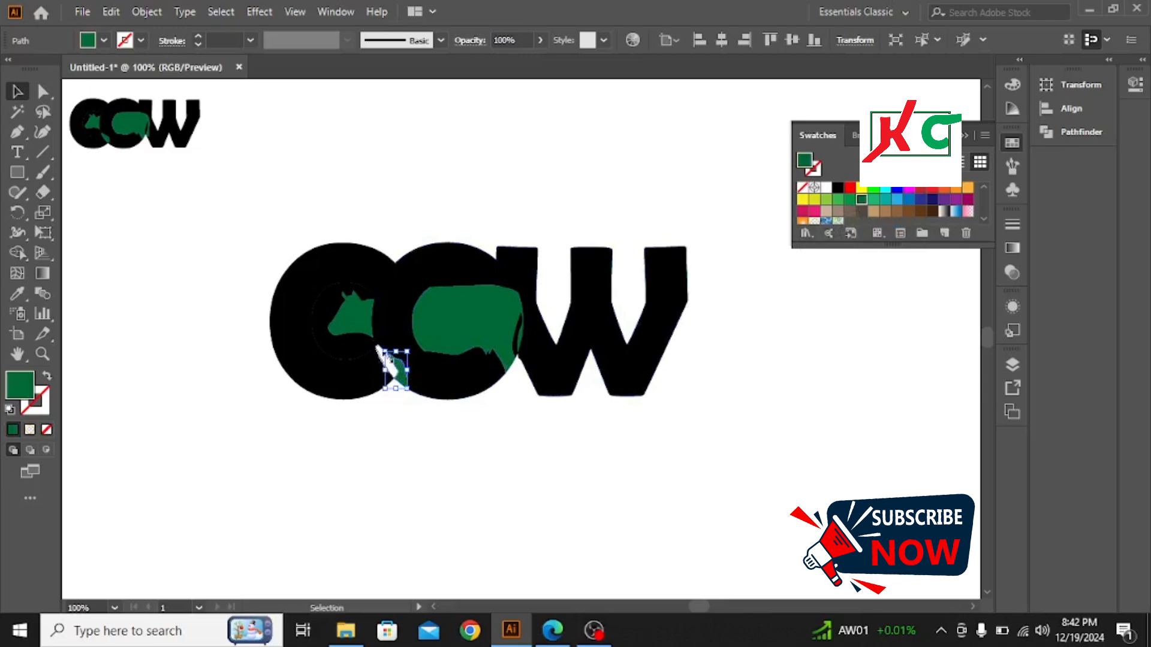
click(466, 168)
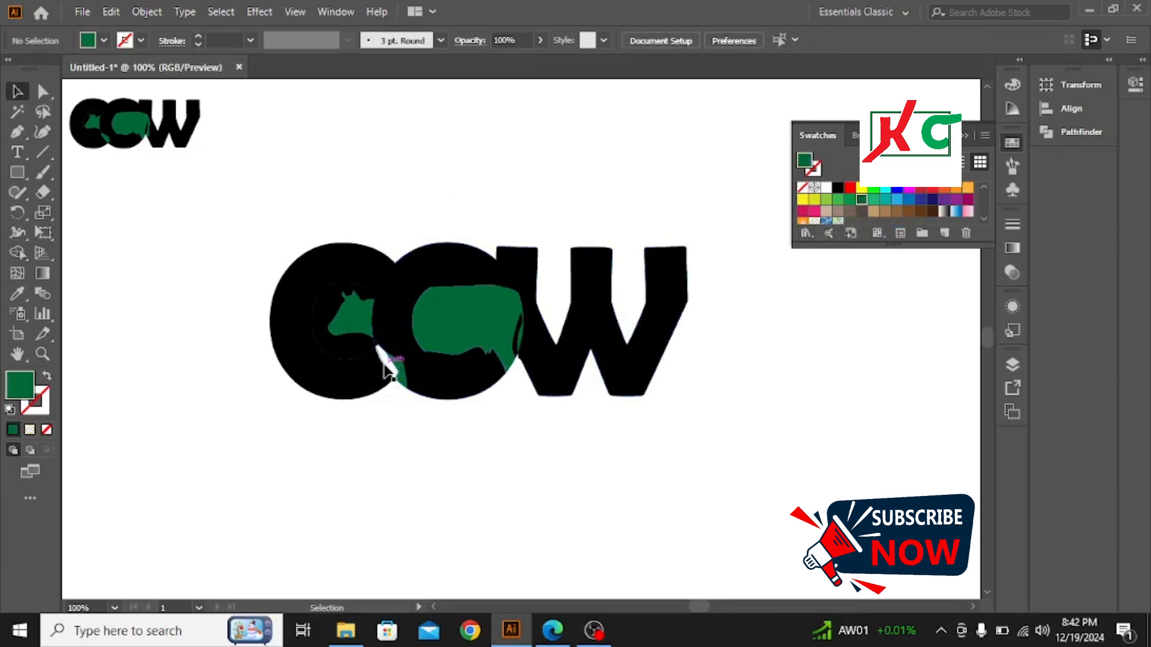
click(385, 362)
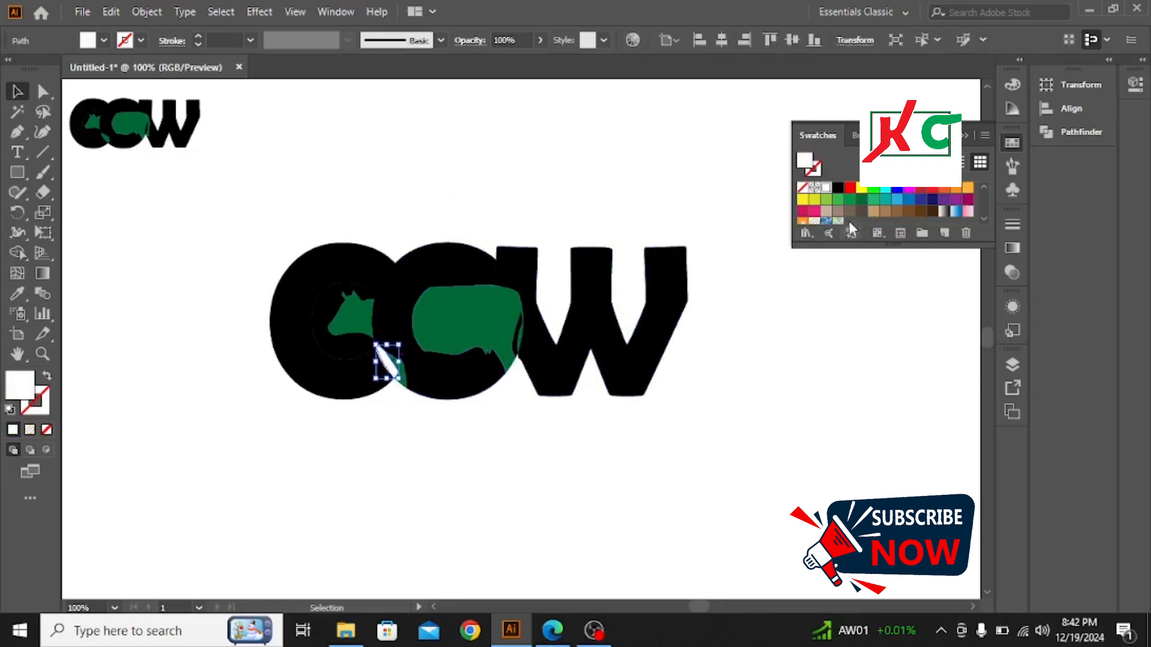
click(861, 201)
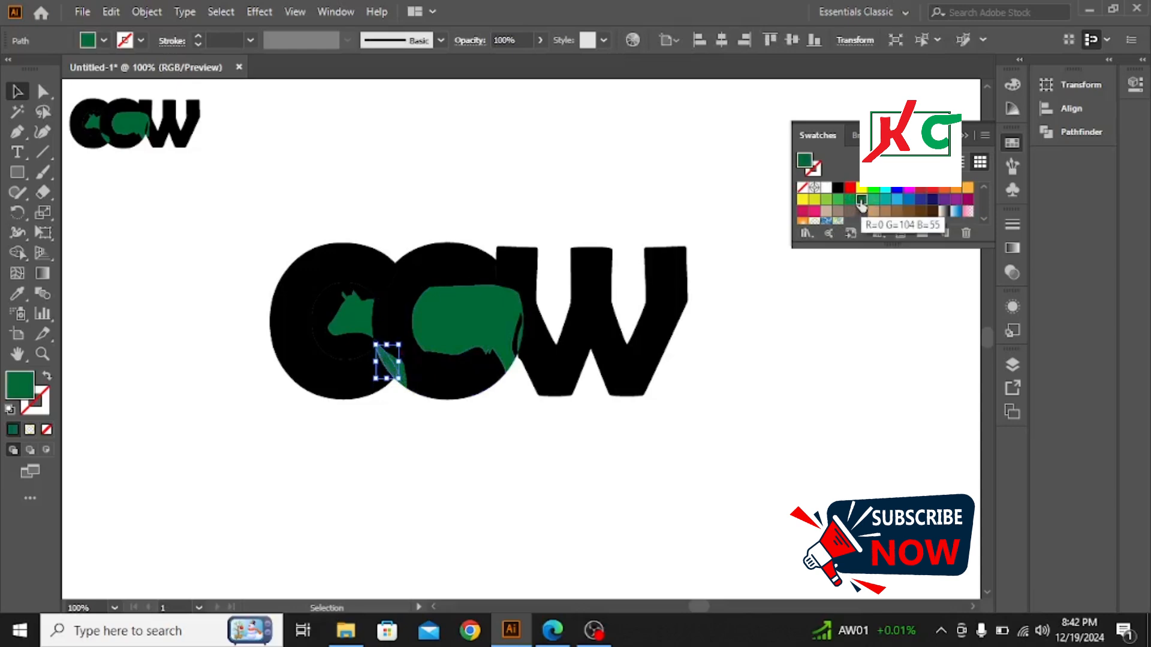
click(775, 132)
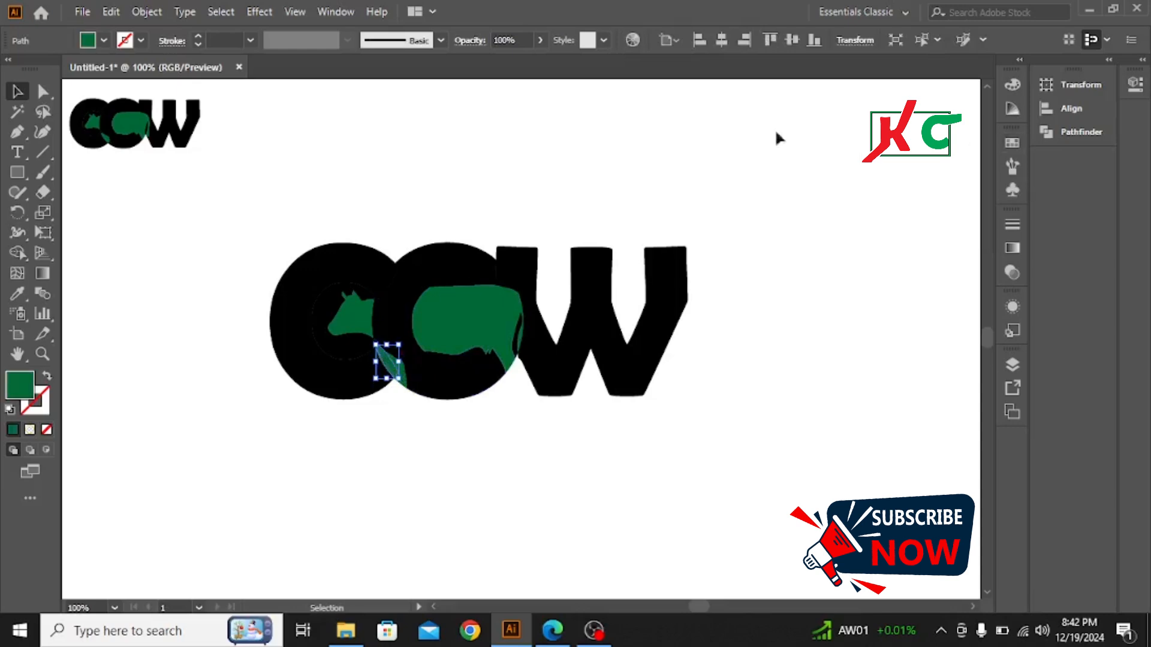
click(630, 157)
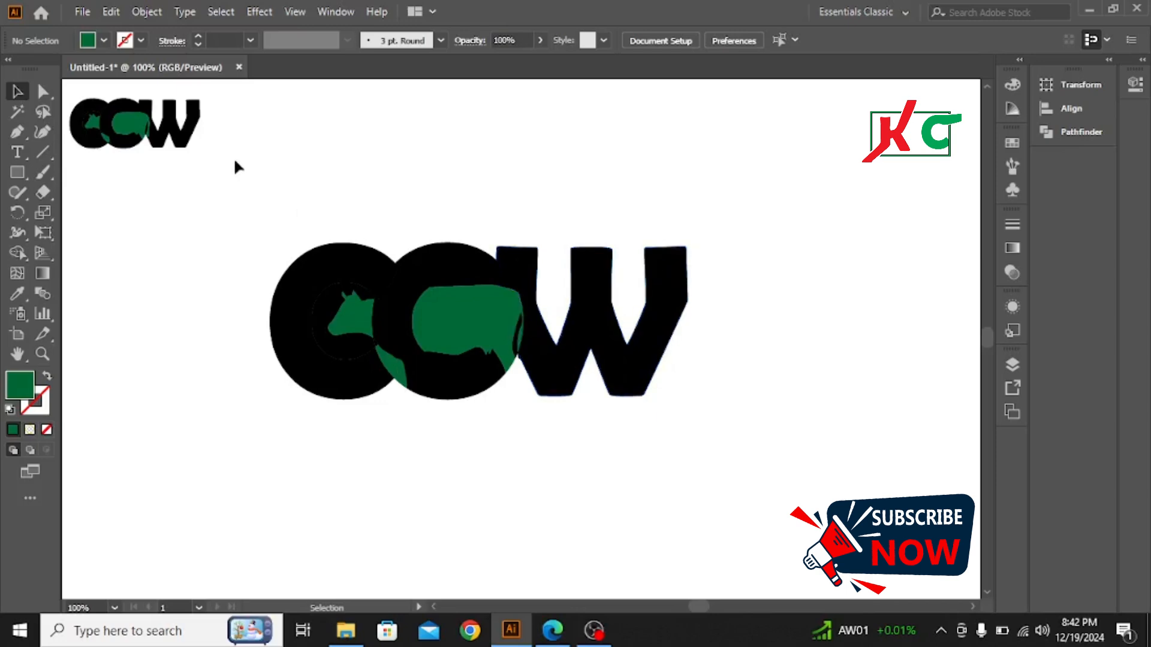
Step: Delete the small reference copy of the COW logo from the artboard
drag(90, 112, 141, 246)
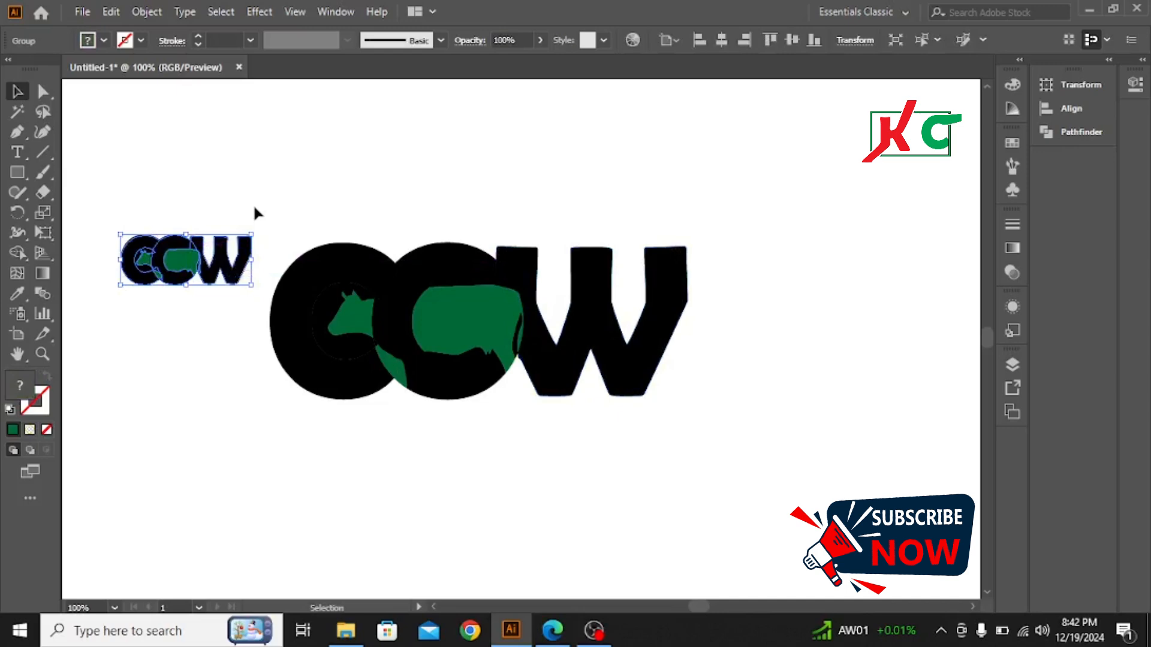
key(Delete)
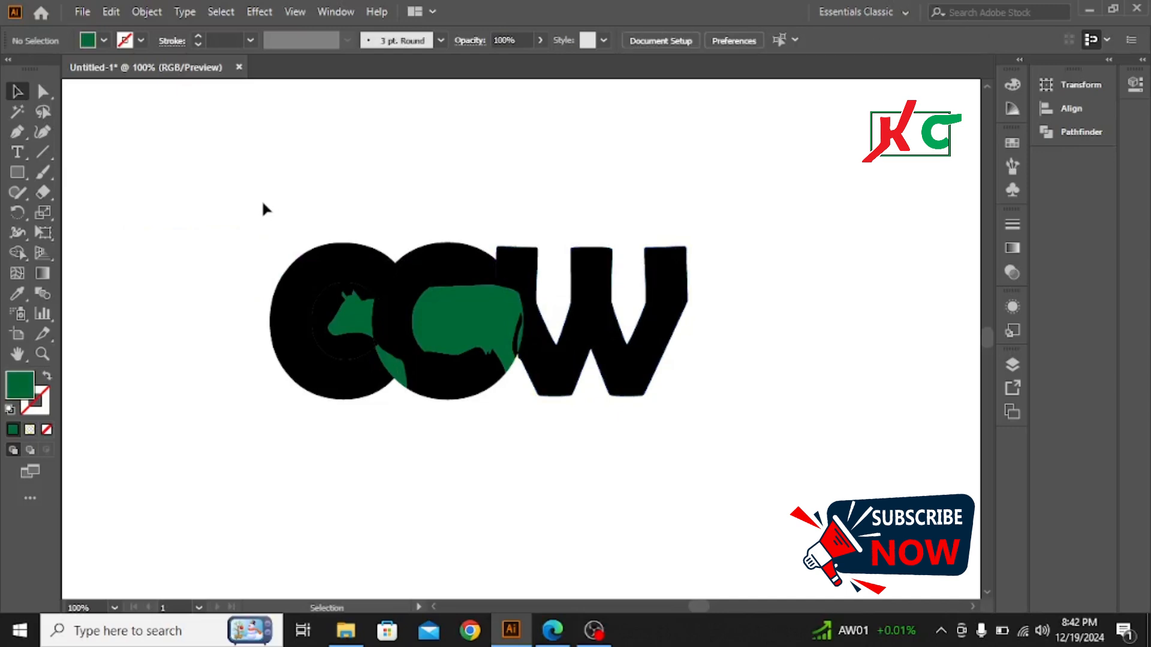